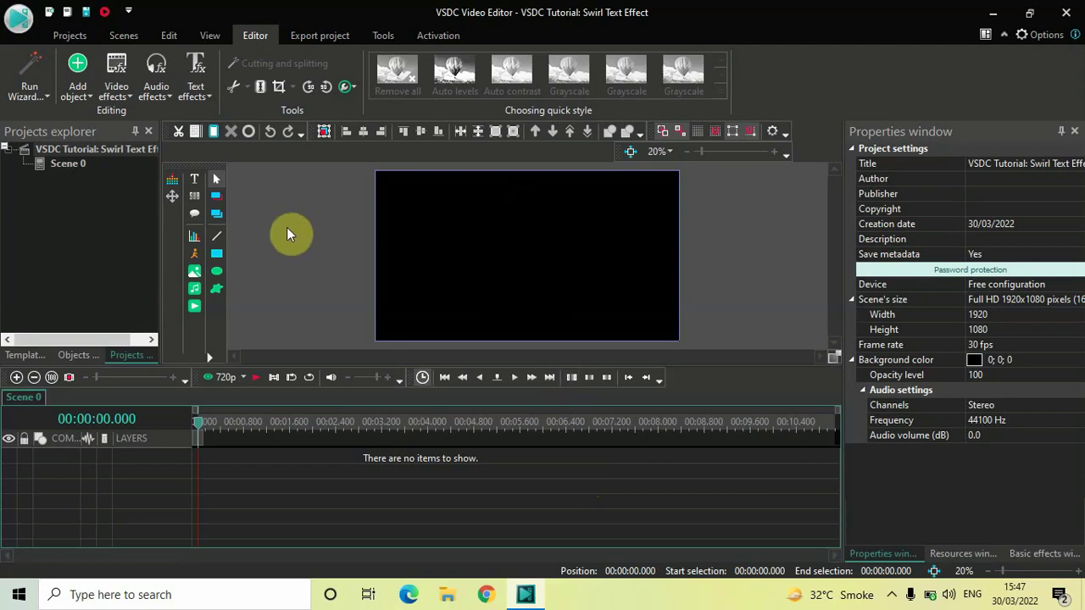
Step: Add a Text object at the default position and draw its box across most of the frame
left_click(73, 95)
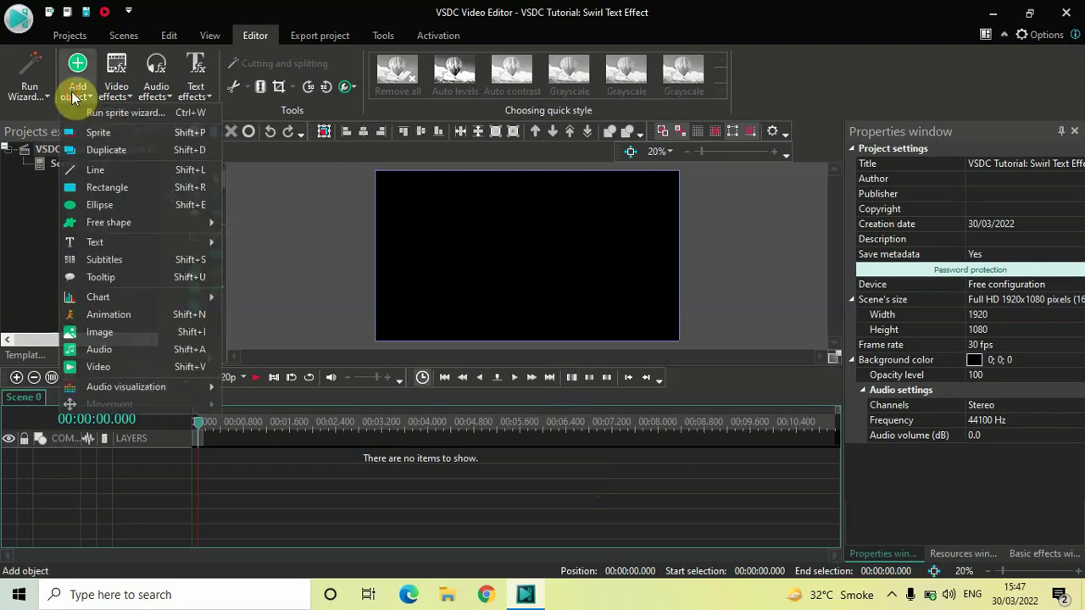
mouse_move(127, 244)
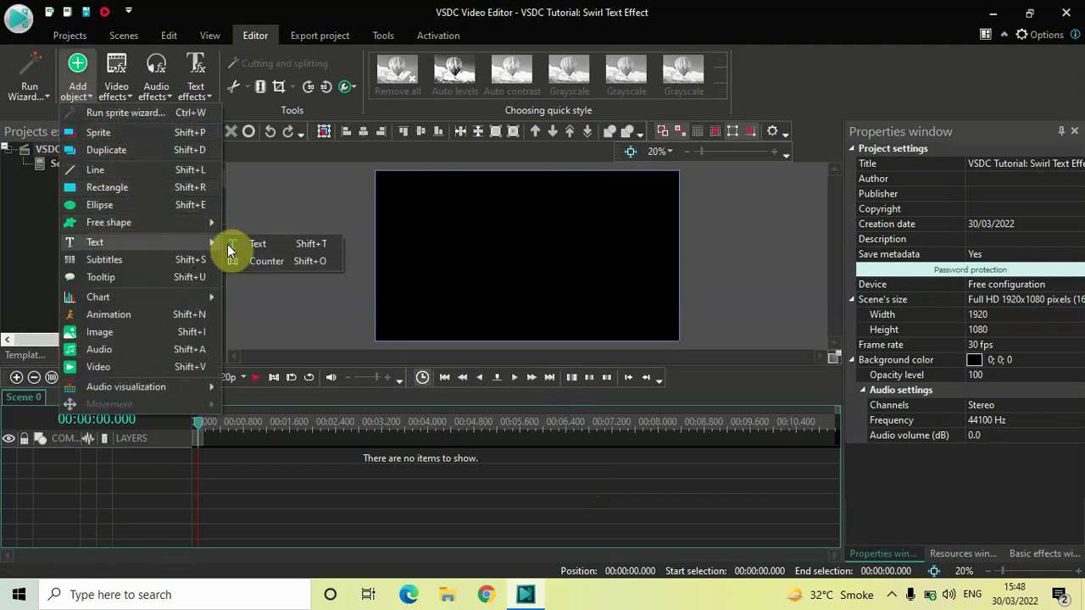
left_click(270, 244)
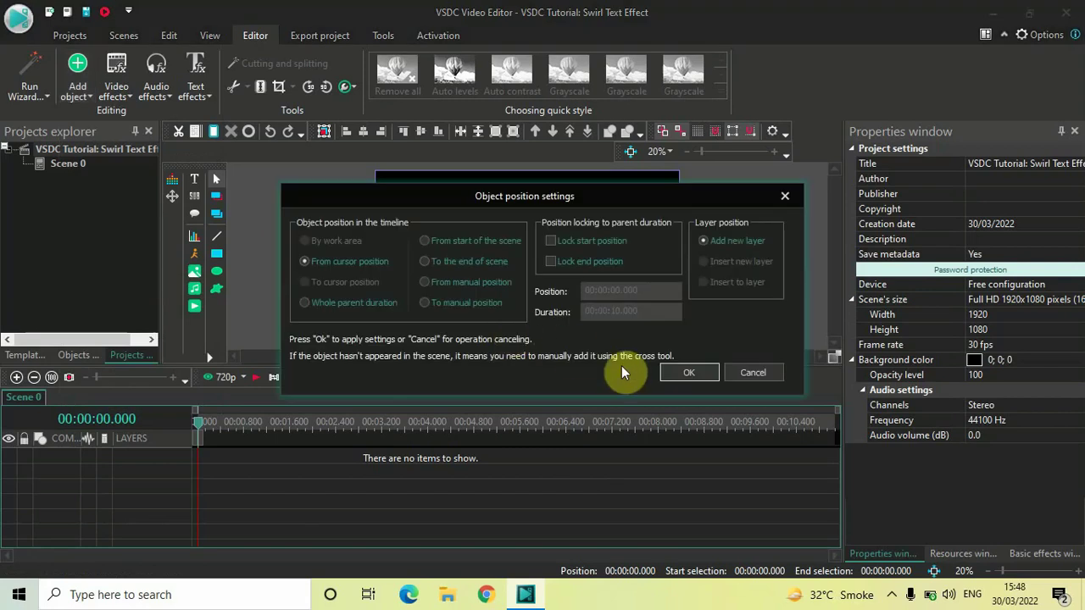
left_click(688, 372)
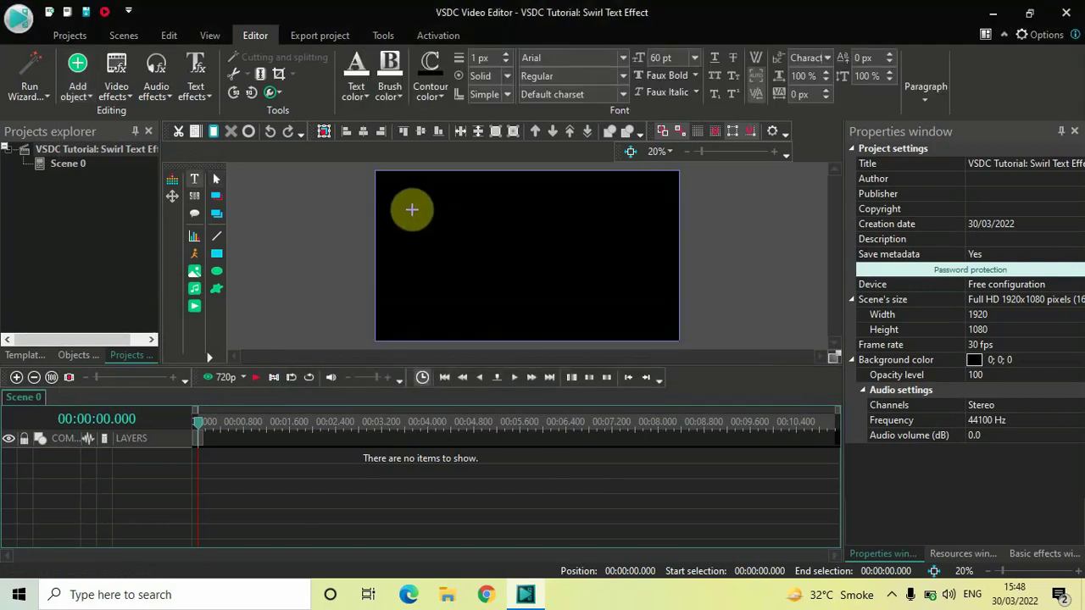
left_click(407, 204)
left_click_drag(426, 219, 640, 320)
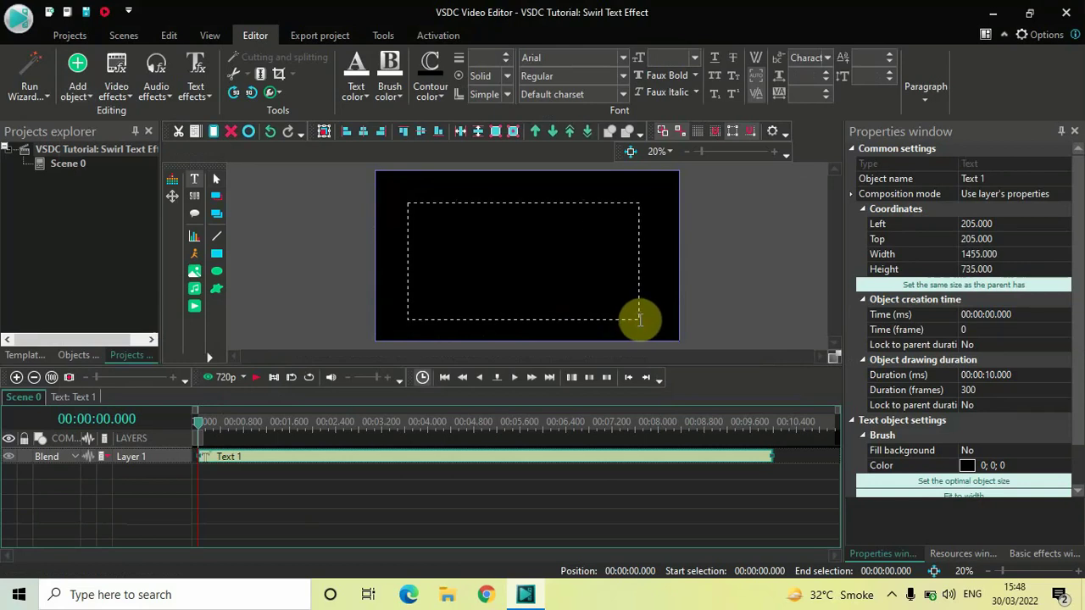
Step: Fit the text box to the full frame, type KGF, and centre it horizontally and vertically
left_click(901, 287)
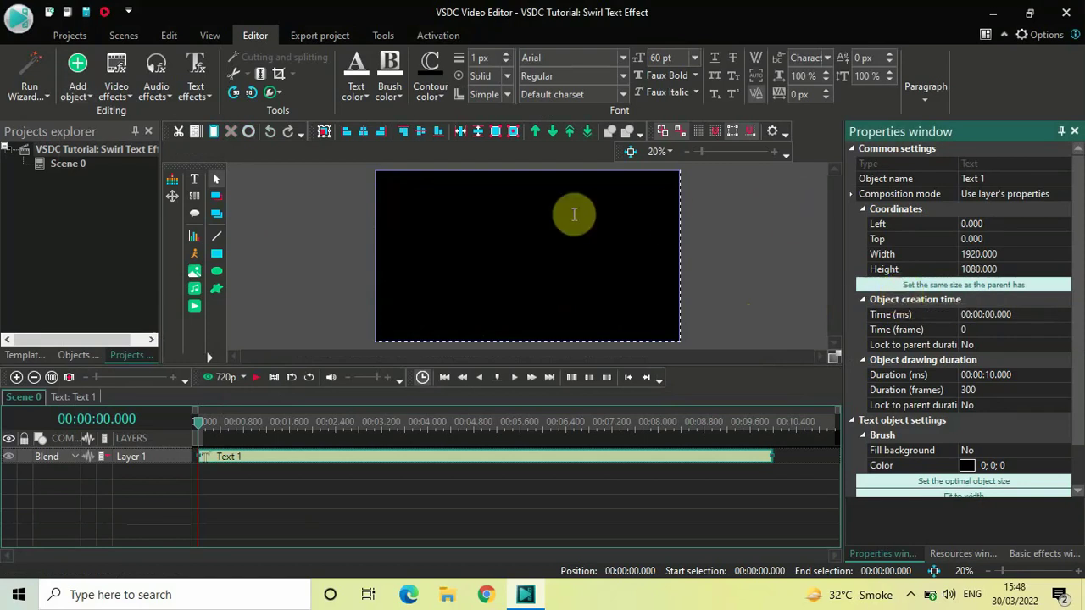
key("Caps_Lock")
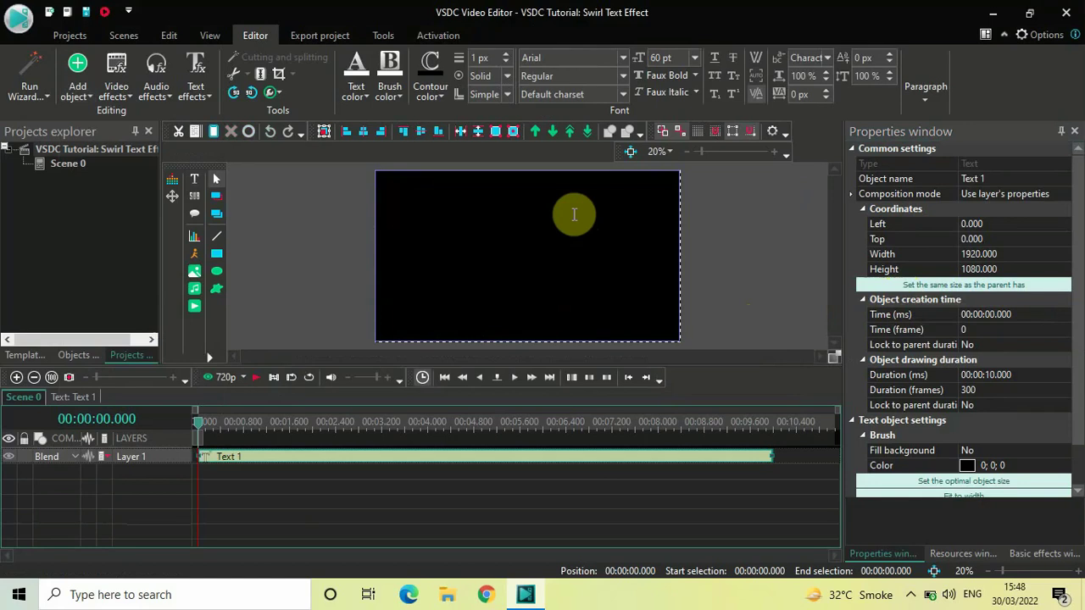
type("KGH")
key("ctrl+a")
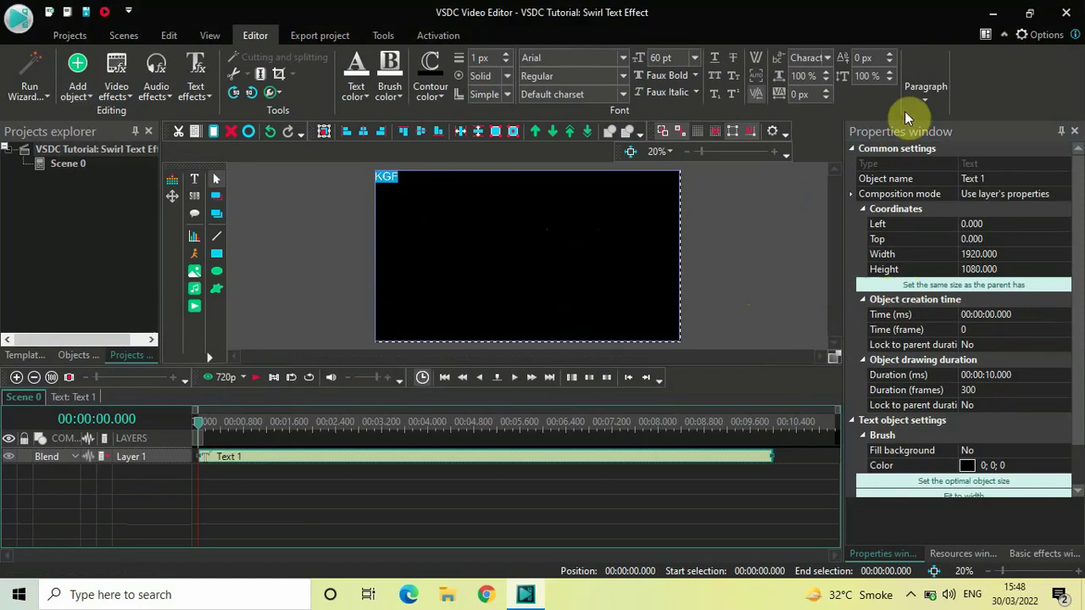
left_click(928, 95)
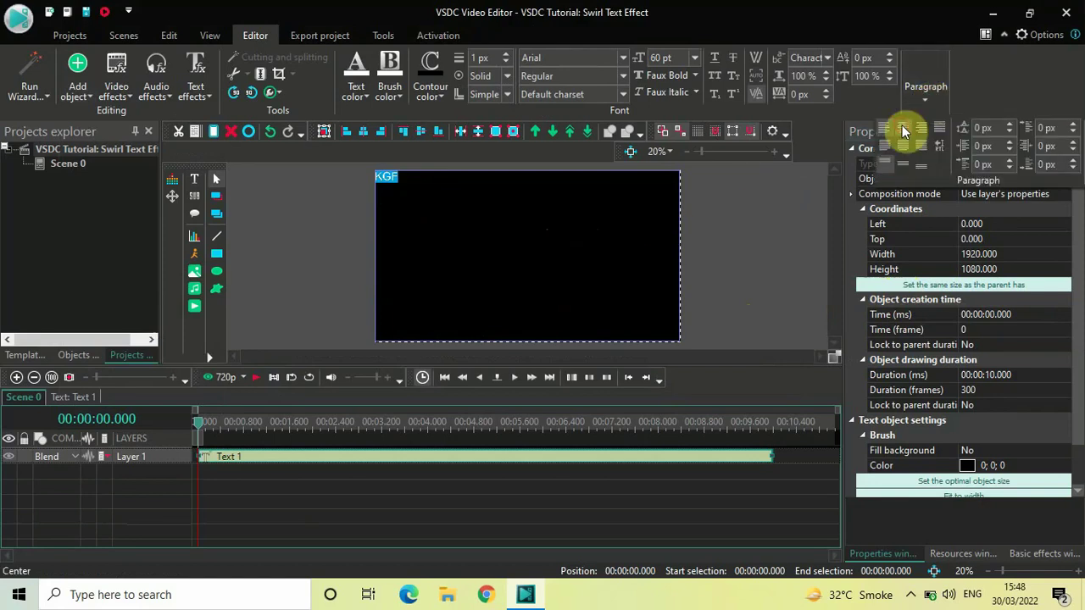
left_click(902, 127)
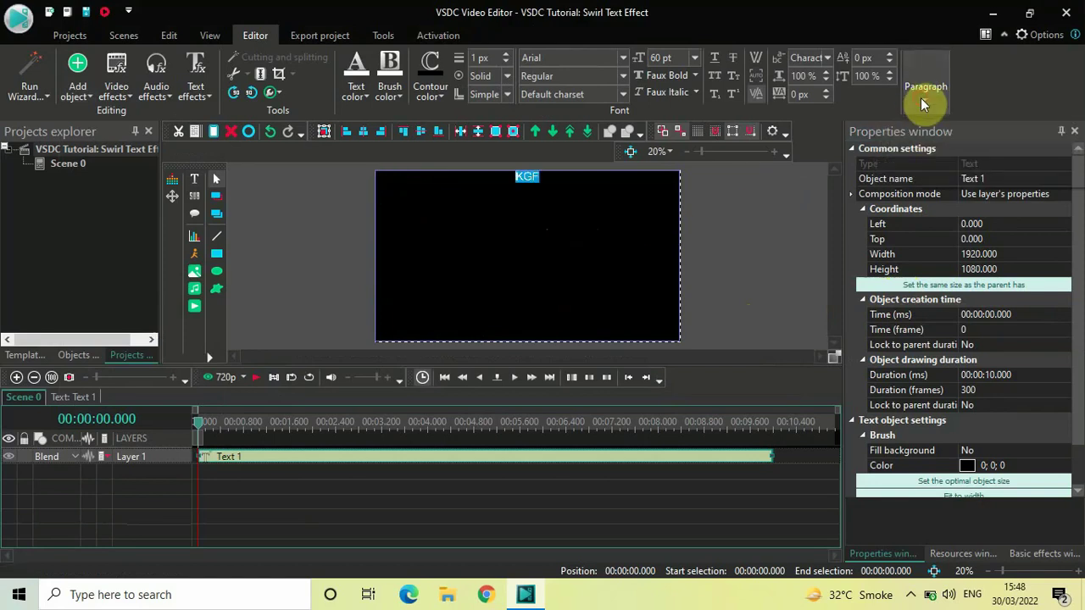
left_click(920, 97)
left_click(903, 171)
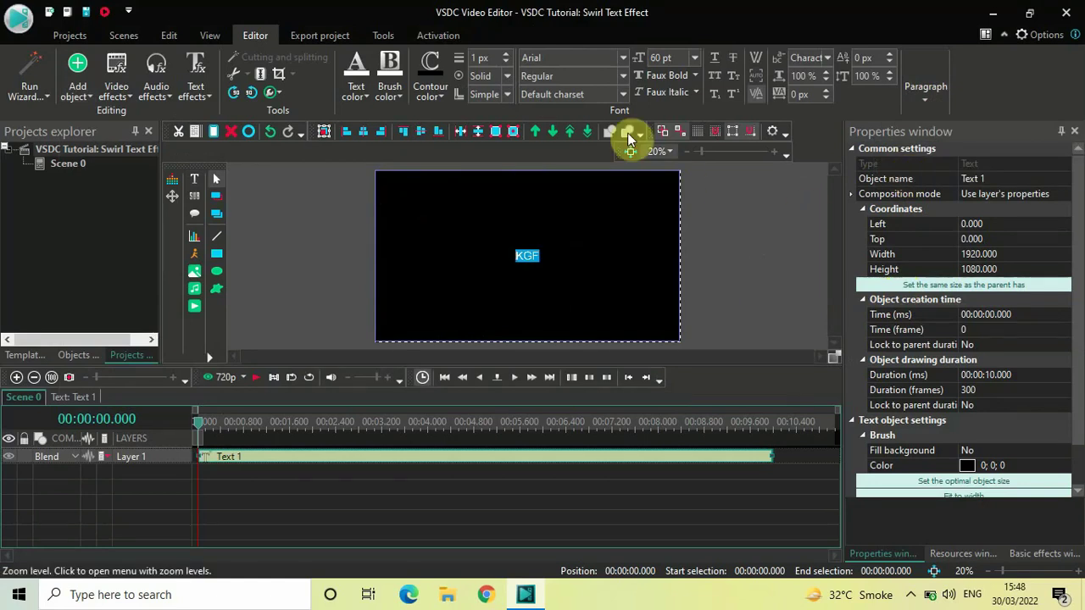
Step: Set the KGF text font to Montserrat Black at 600 pt
left_click(563, 56)
type("Montserrat Black")
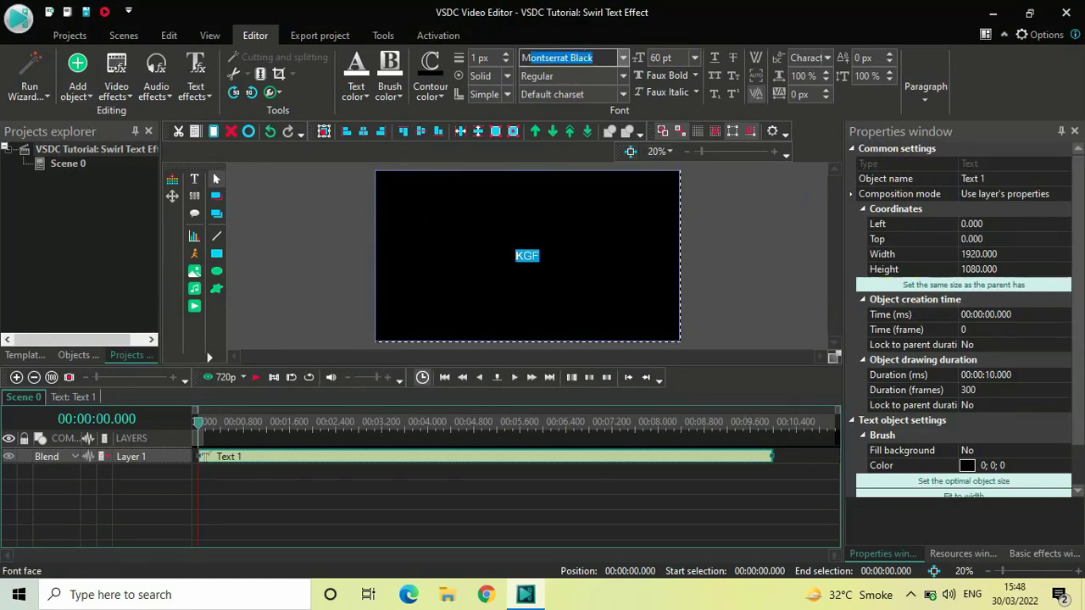
key("Return")
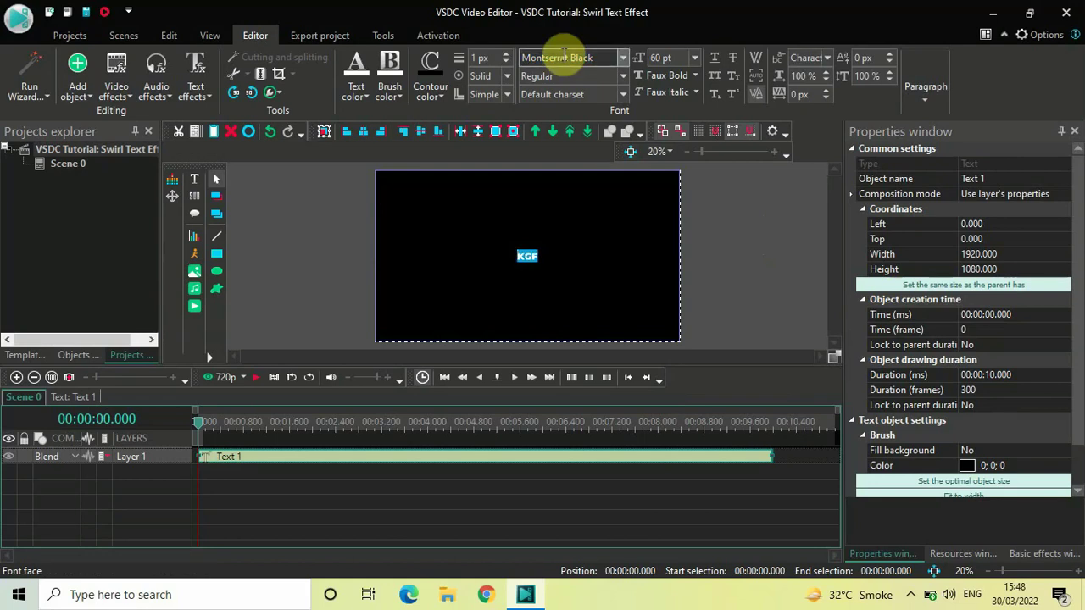
left_click(686, 57)
key("BackSpace")
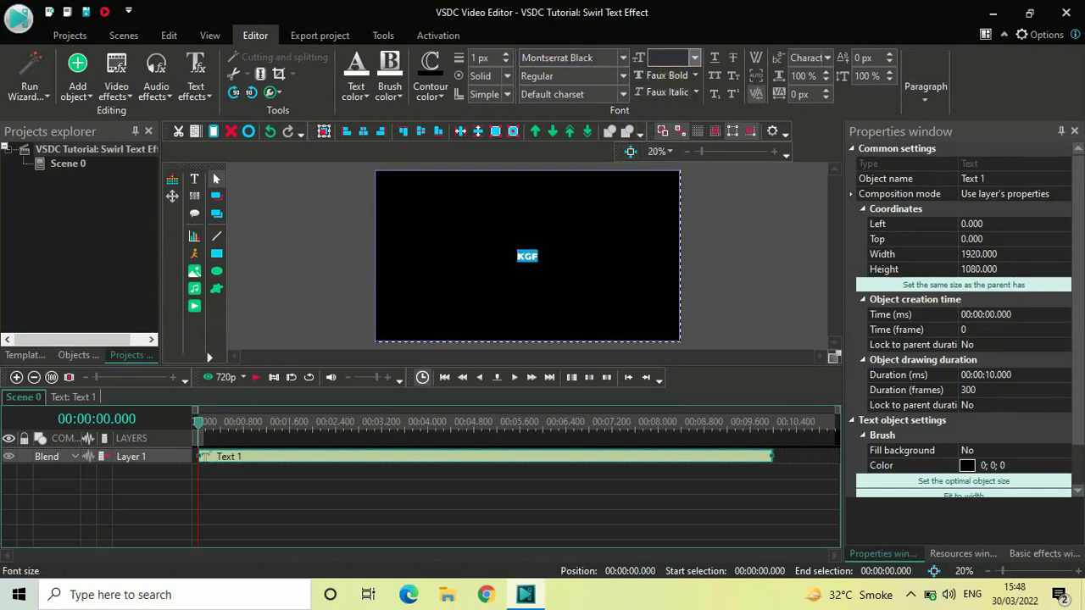
type("600")
key("Return")
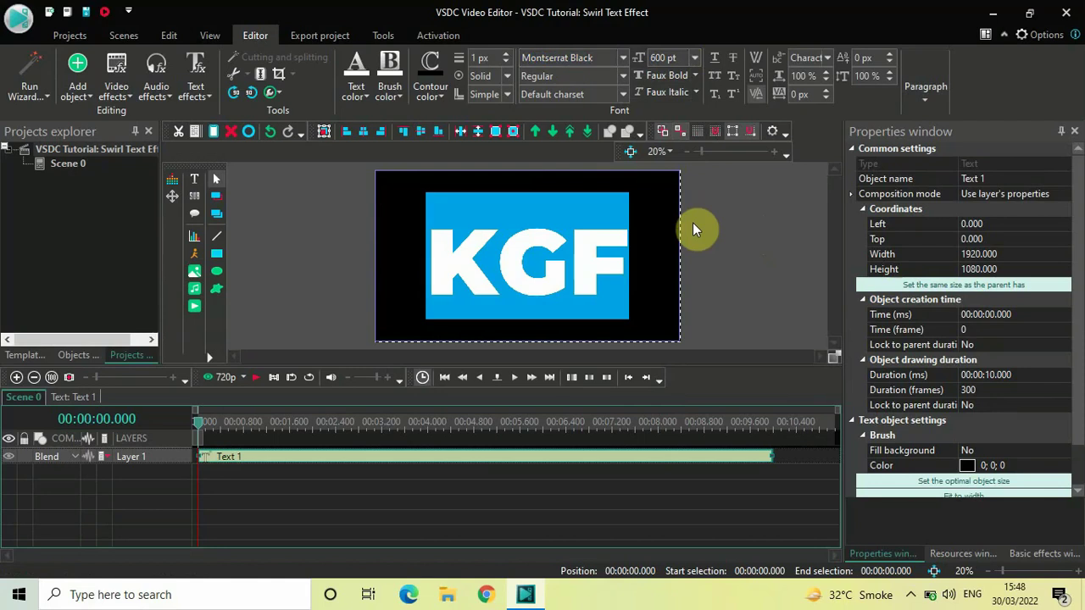
Step: Make KGF faux italic and set the Text 1 clip duration to 00:00:05.000
left_click(662, 97)
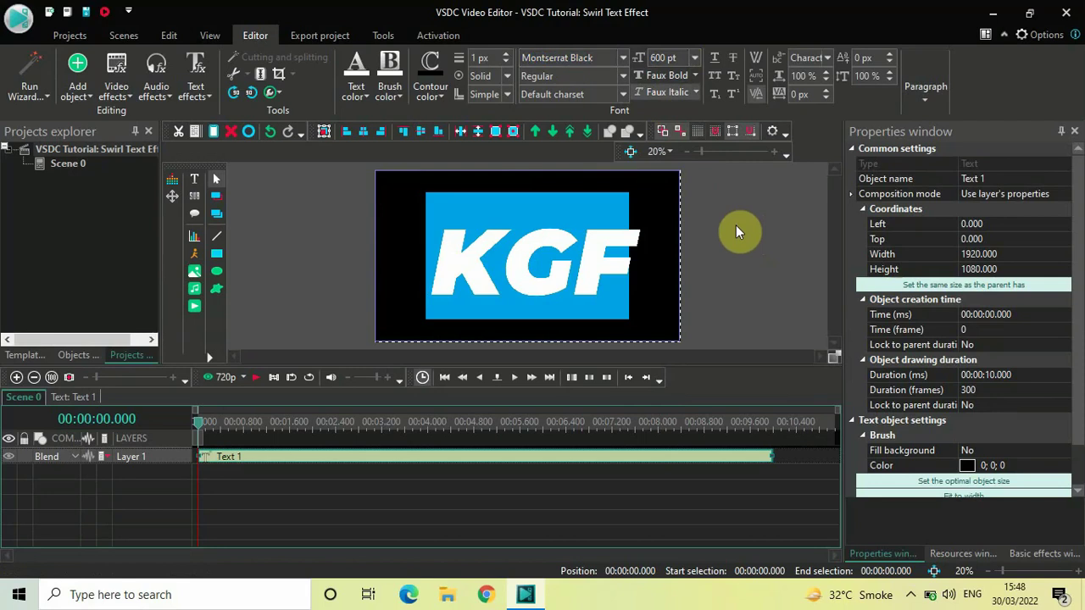
left_click(639, 477)
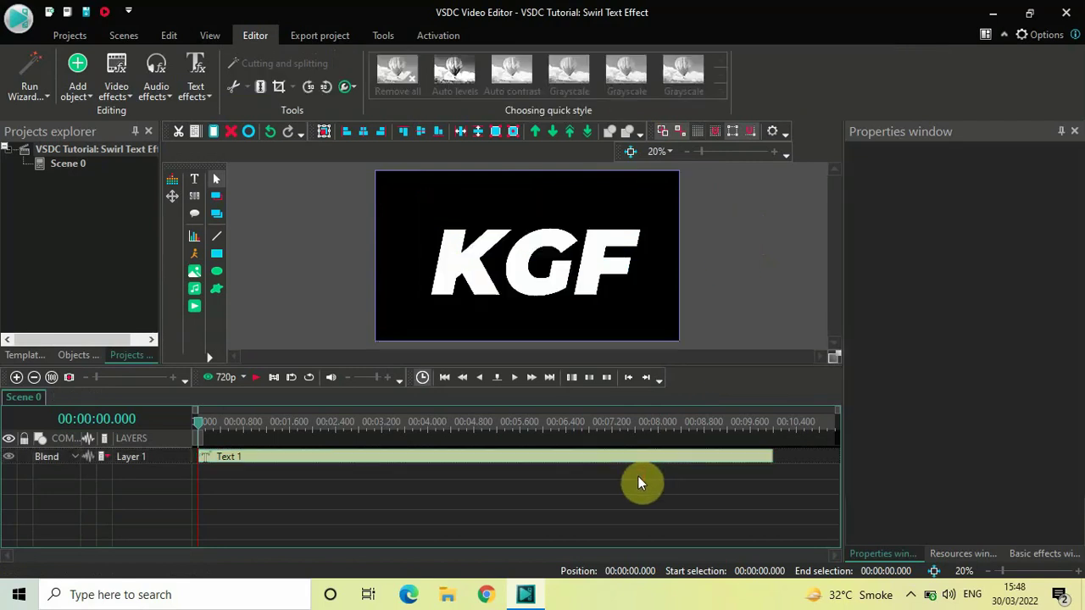
left_click(605, 459)
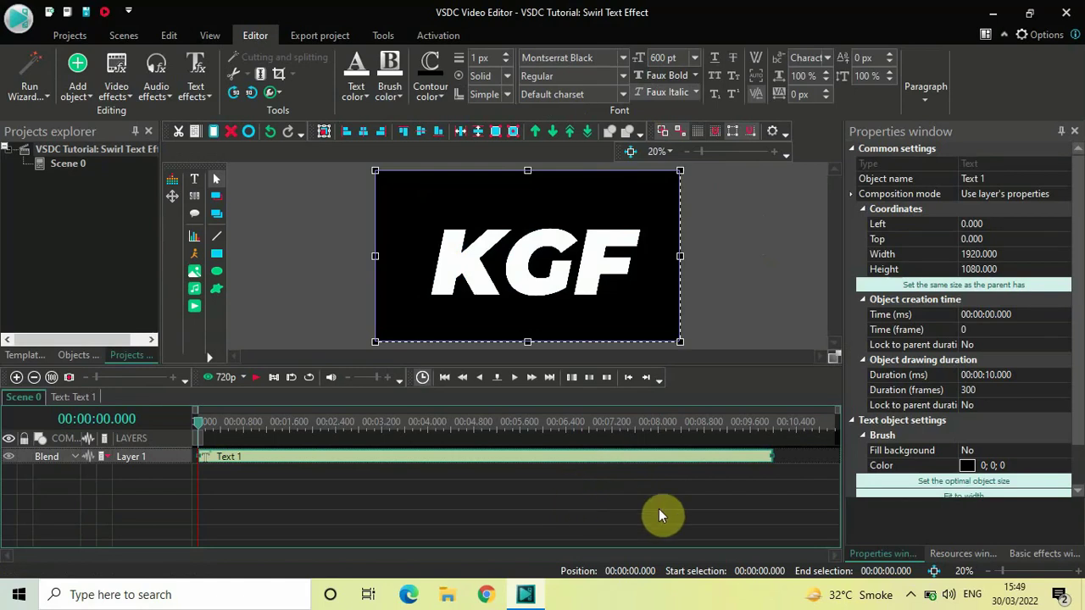
left_click(966, 375)
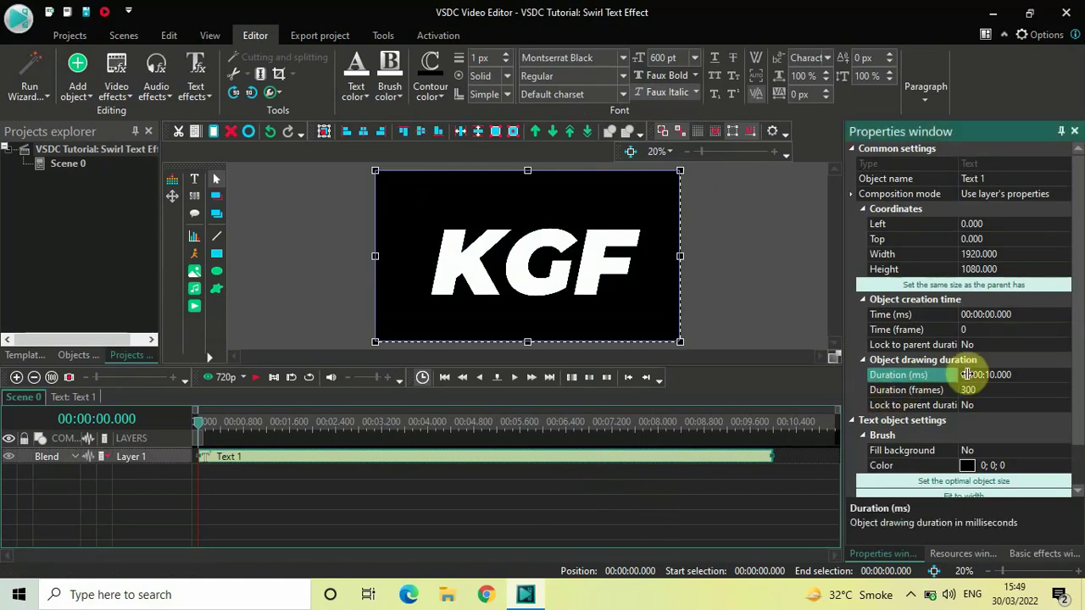
key("BackSpace")
key("BackSpace")
key("BackSpace")
key("BackSpace")
key("BackSpace")
type("05.000")
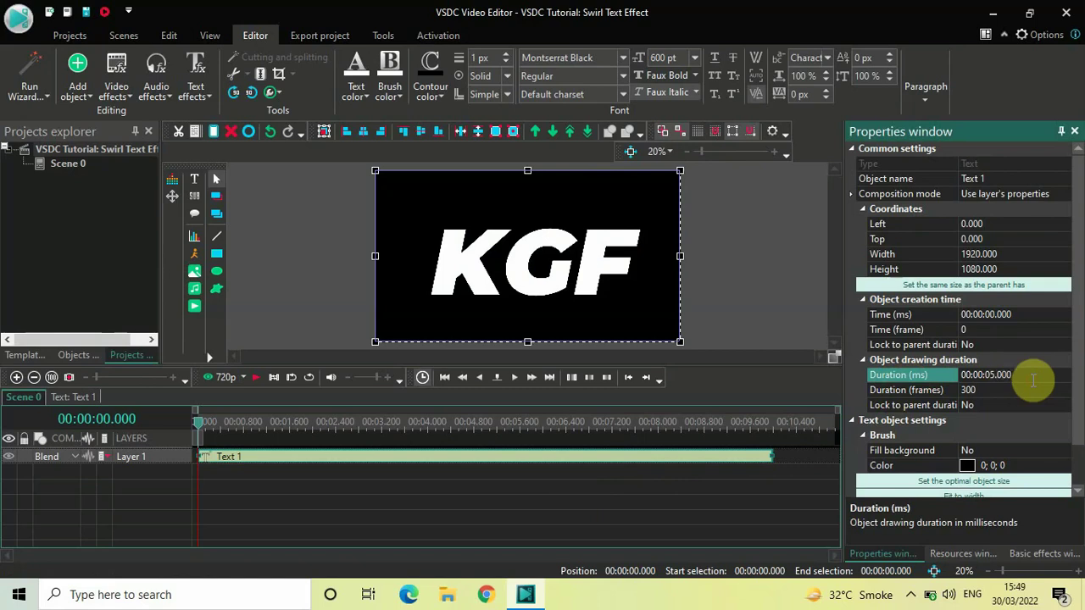
key("Return")
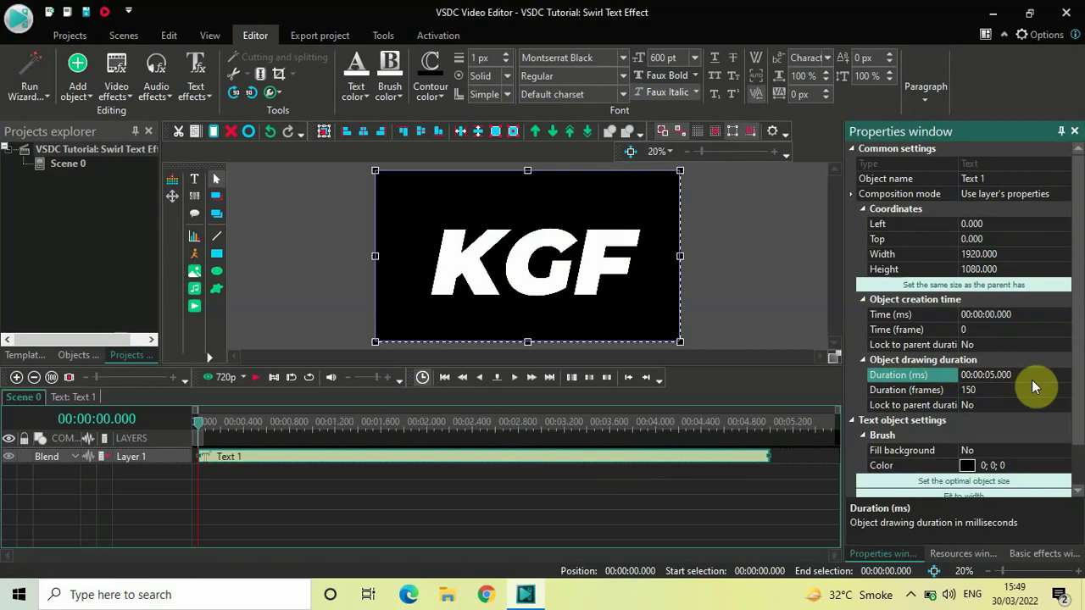
left_click(472, 500)
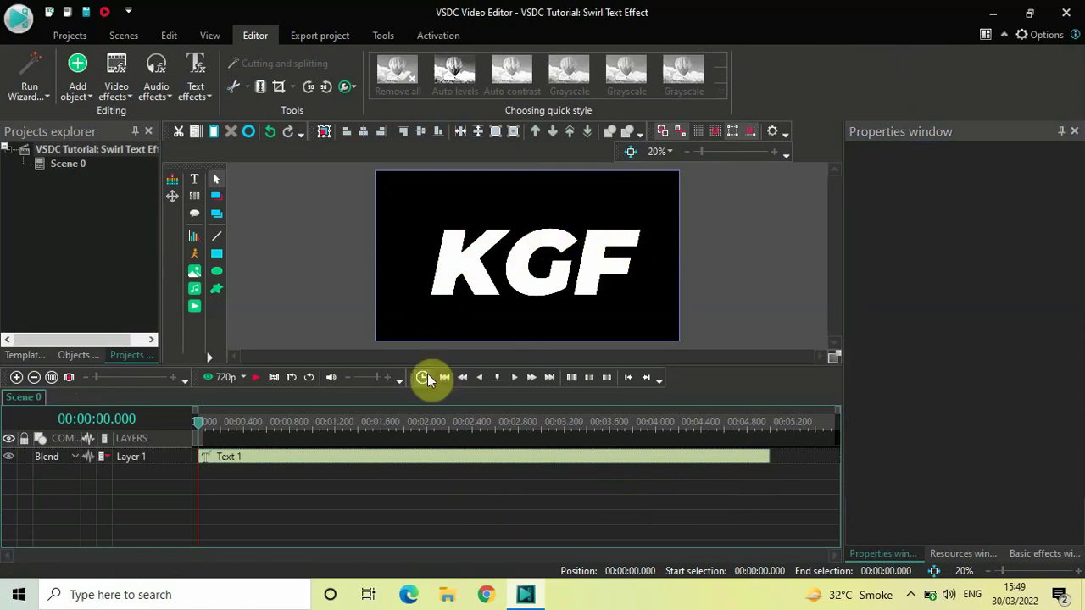
Step: Lower the KGF text fill opacity to about 1%
left_click(369, 461)
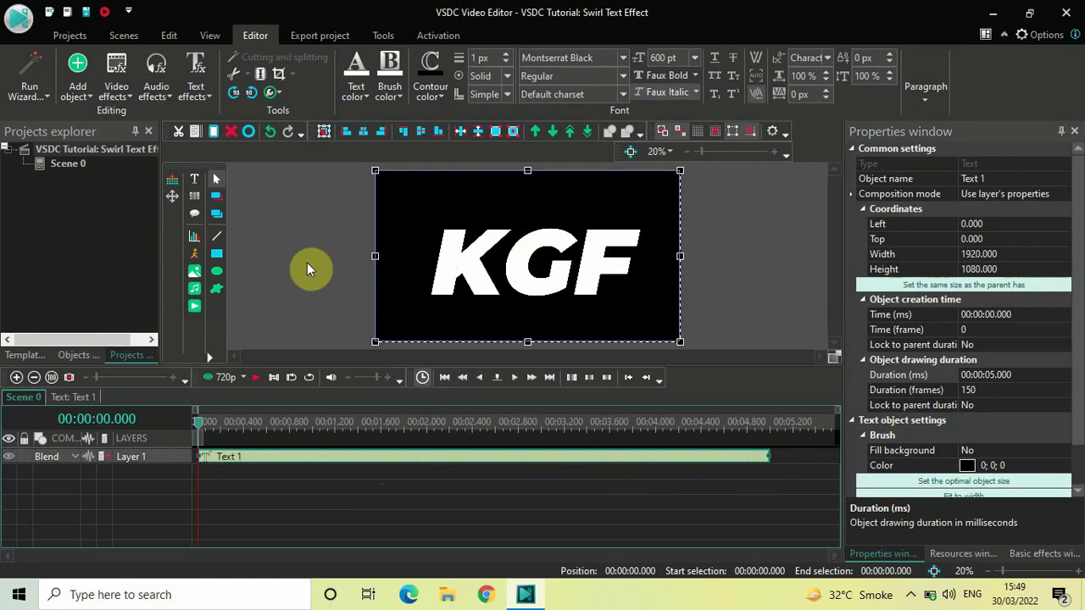
left_click(359, 99)
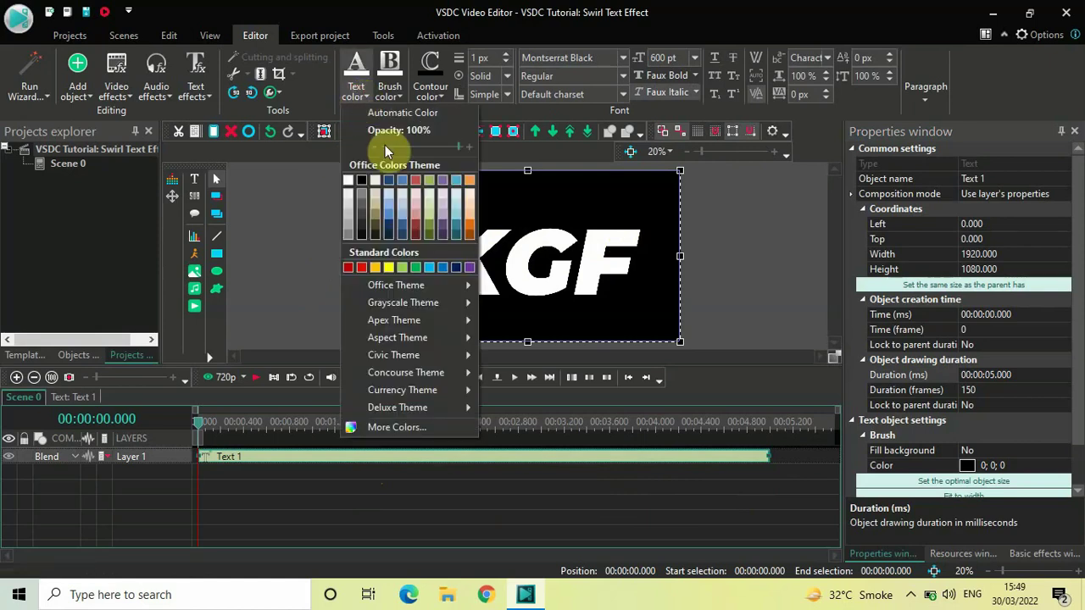
left_click(383, 147)
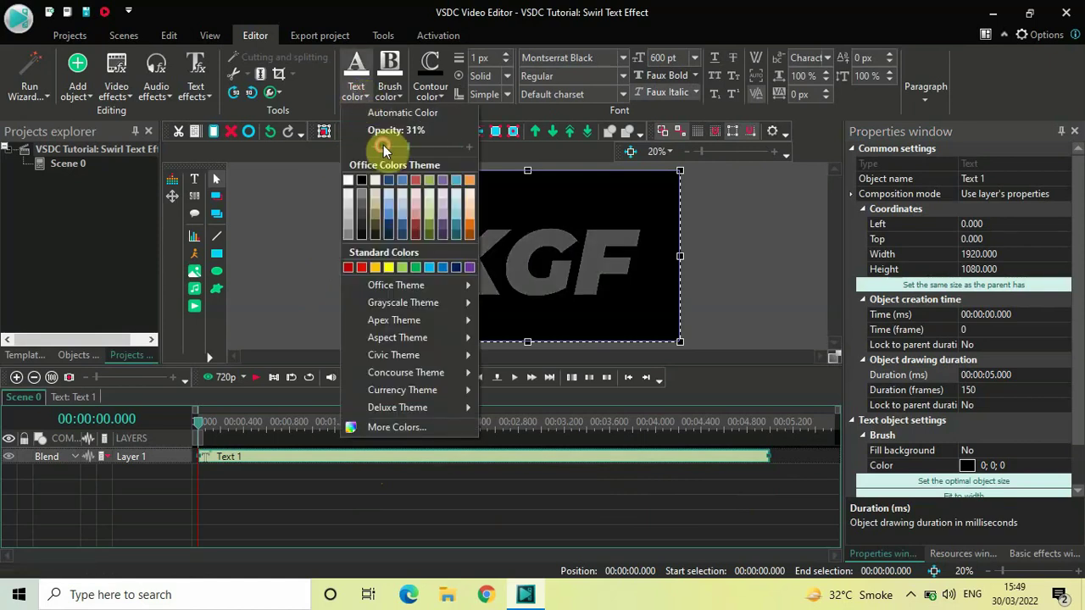
scroll(383, 145, "down", 2)
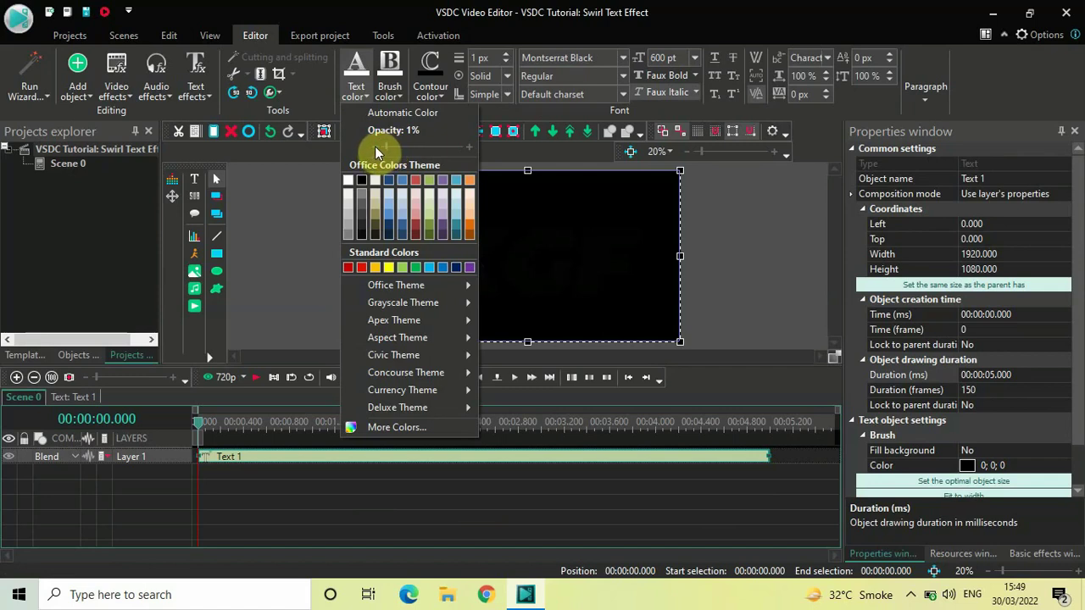
left_click(437, 91)
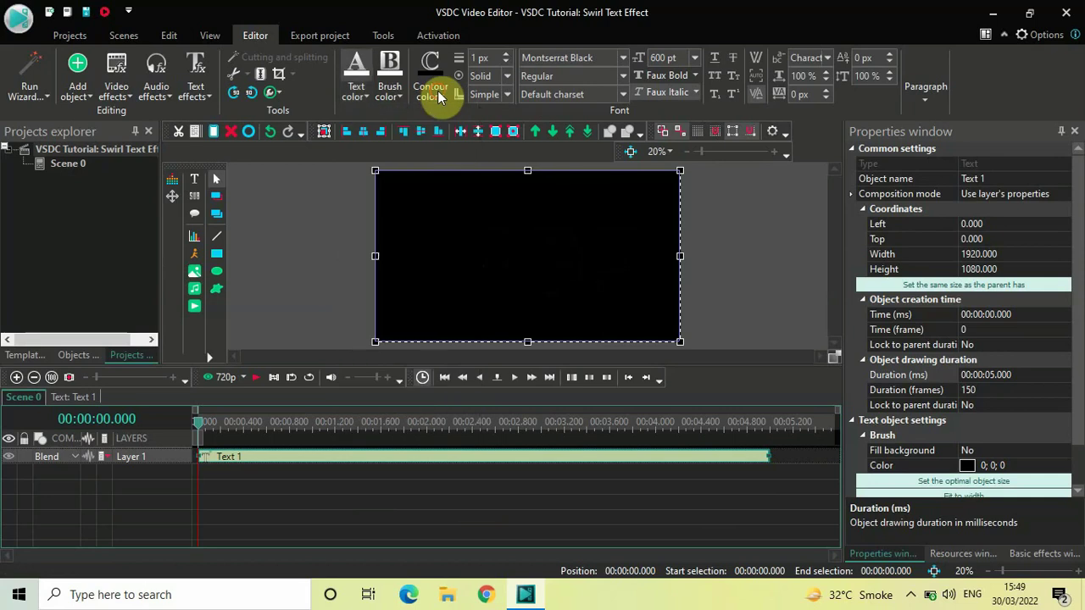
Step: Give the KGF text a white contour 10 px thick
left_click(437, 90)
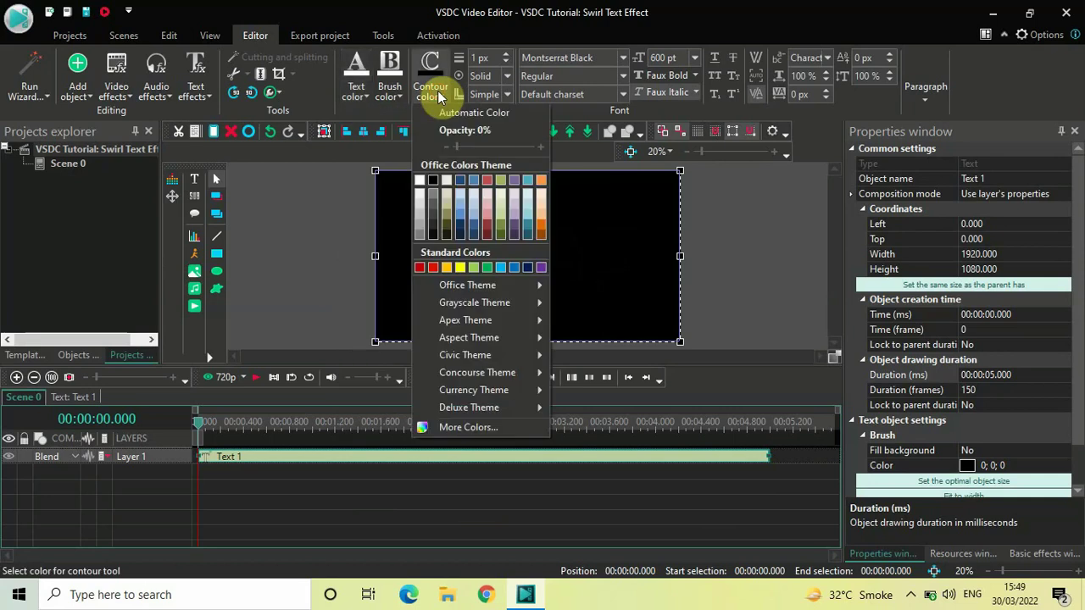
left_click(421, 180)
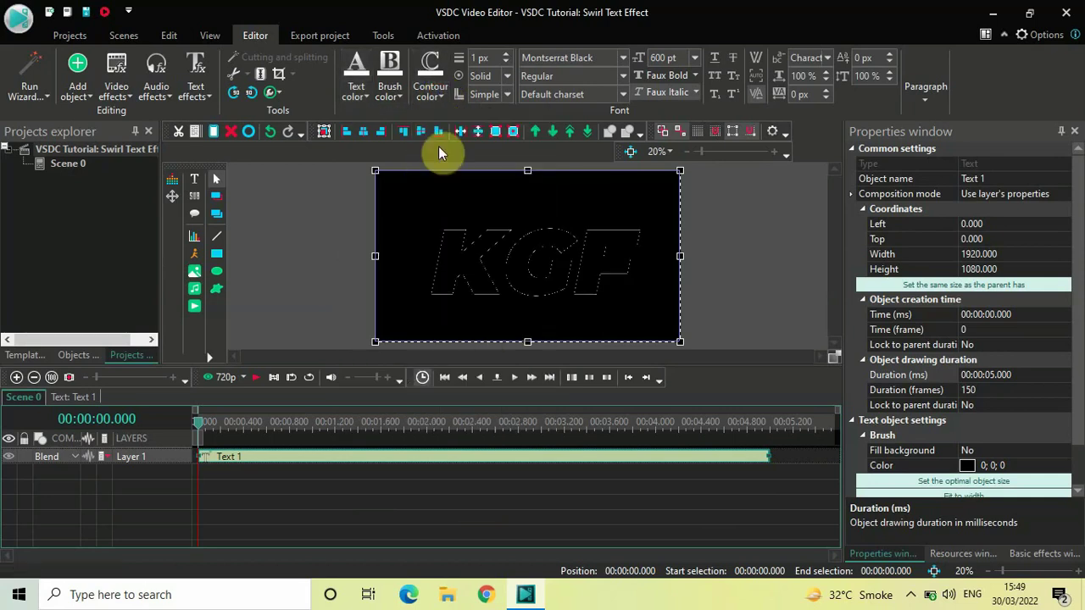
left_click(506, 56)
left_click(505, 55)
left_click(505, 55)
left_click(505, 55)
left_click(505, 55)
left_click(505, 55)
left_click(505, 55)
left_click(505, 55)
left_click(505, 55)
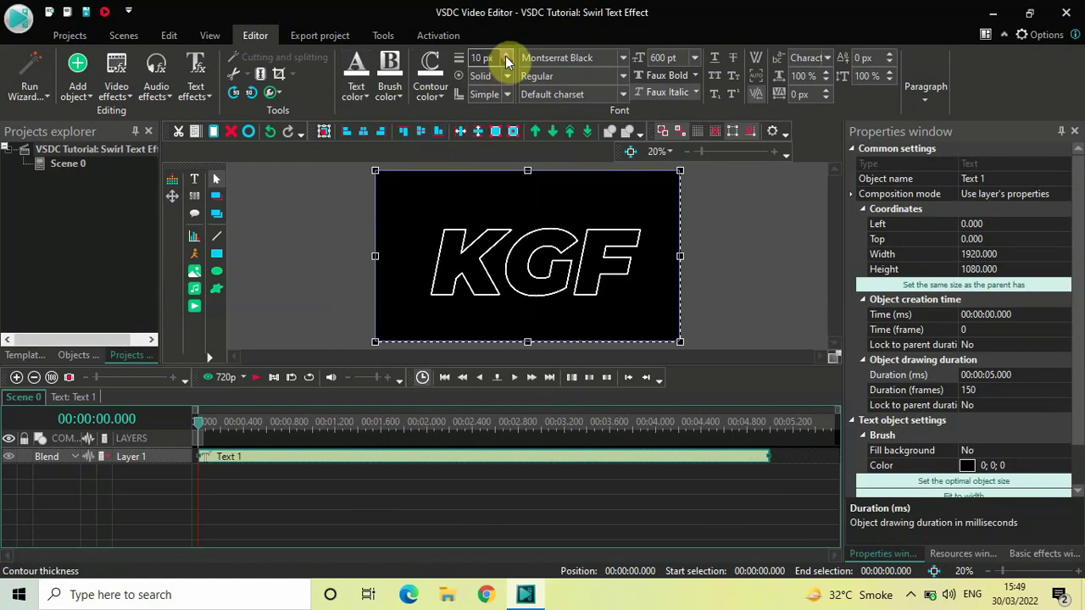
left_click(438, 479)
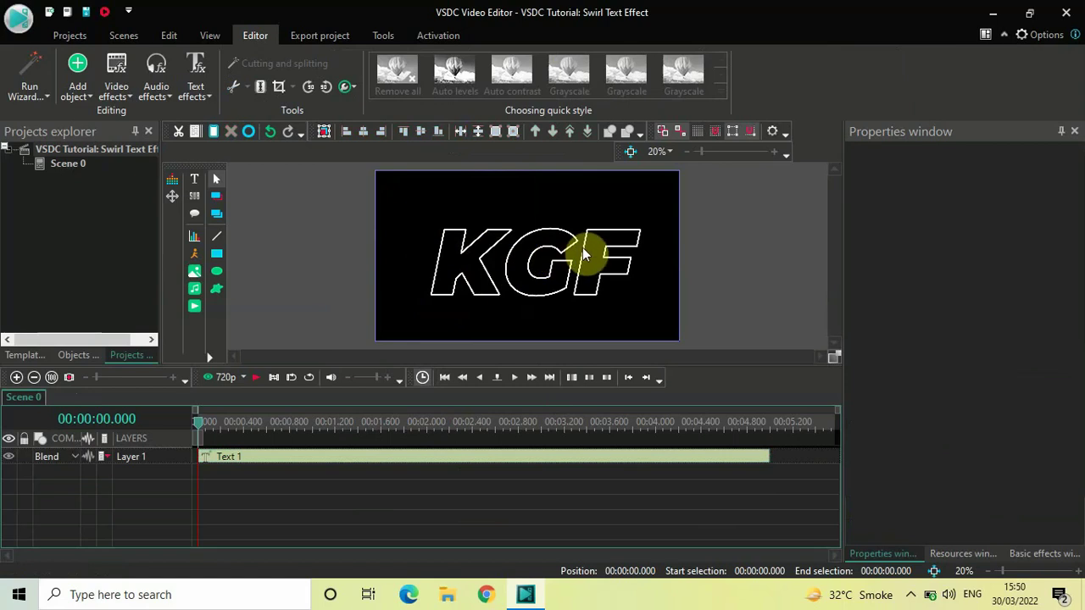
Step: Open Text 1's own timeline and bring up the Video effects categories
double_click(423, 465)
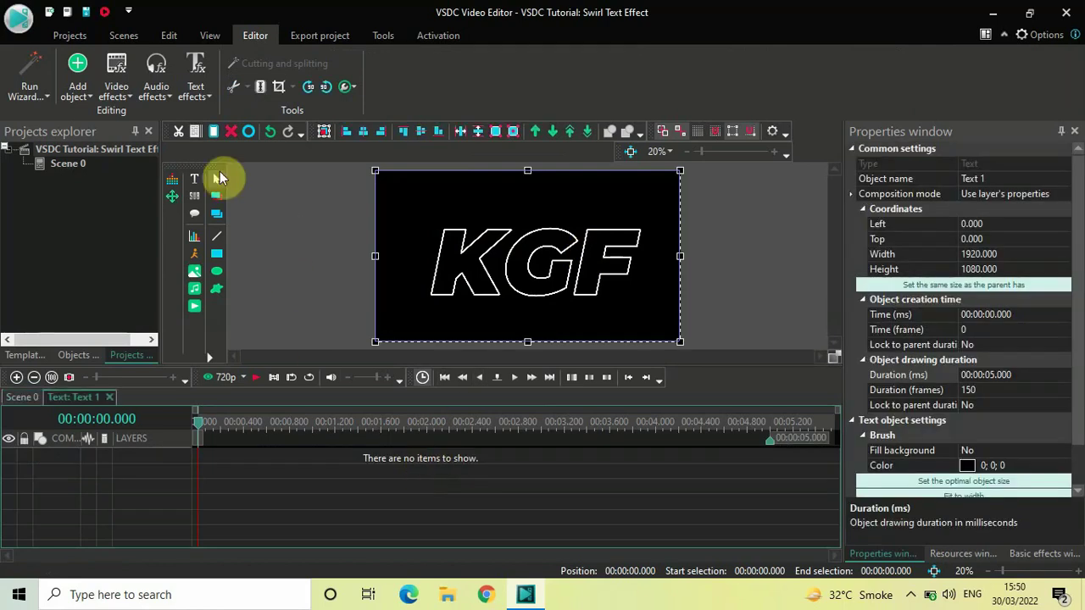
left_click(114, 90)
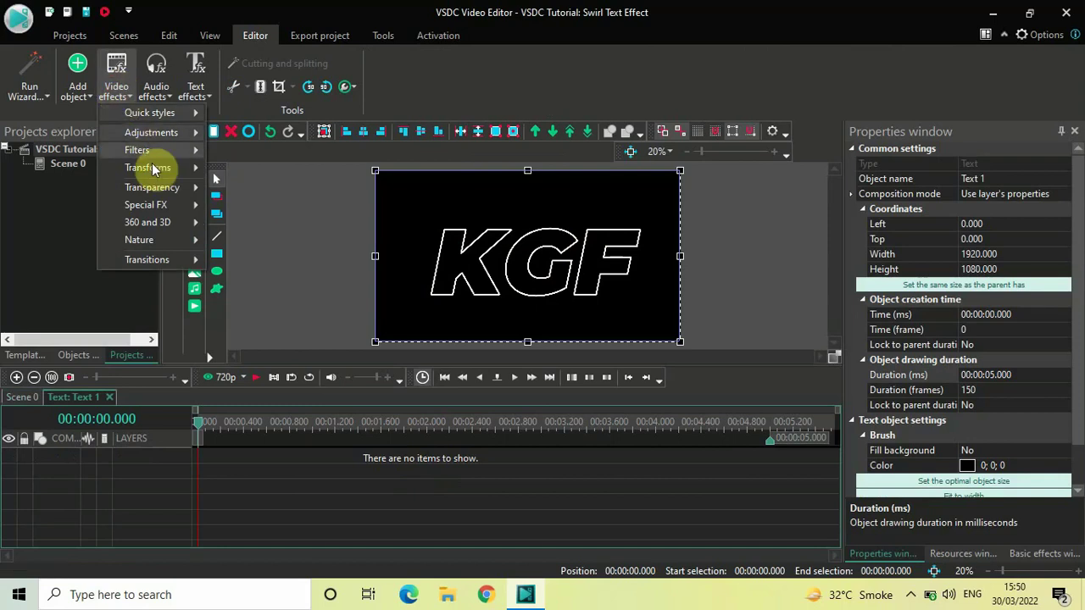
mouse_move(159, 170)
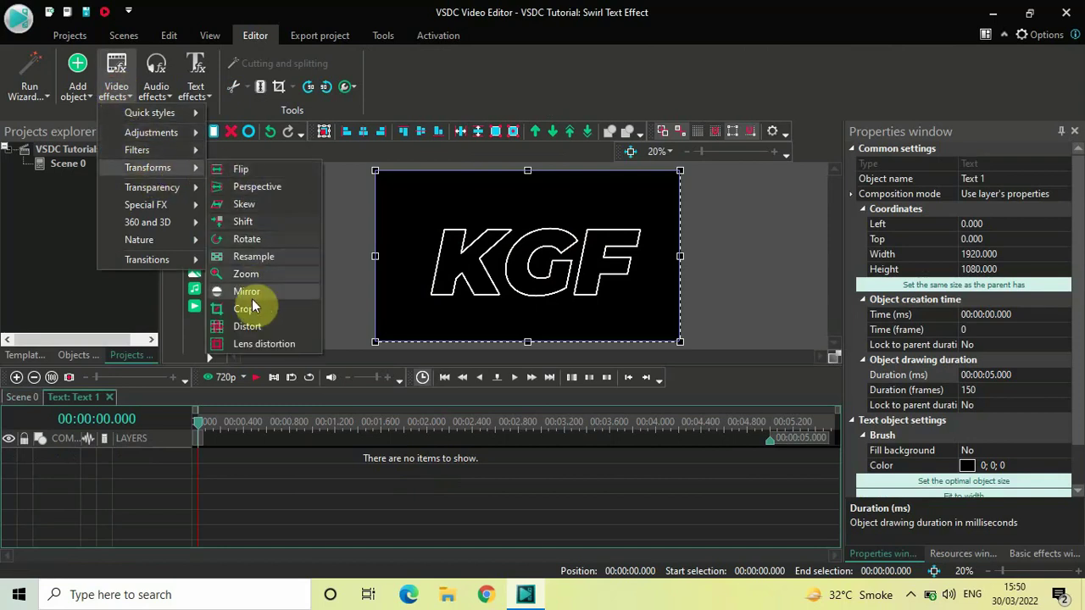
Step: Add a Transforms > Distort effect spanning the whole KGF text clip
key("Escape")
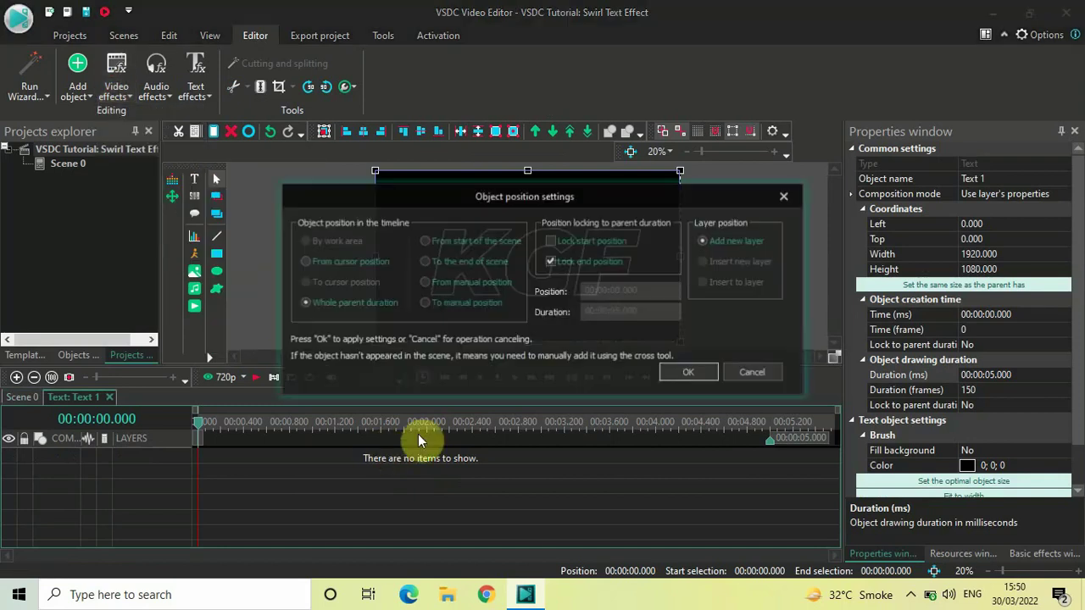
left_click(685, 373)
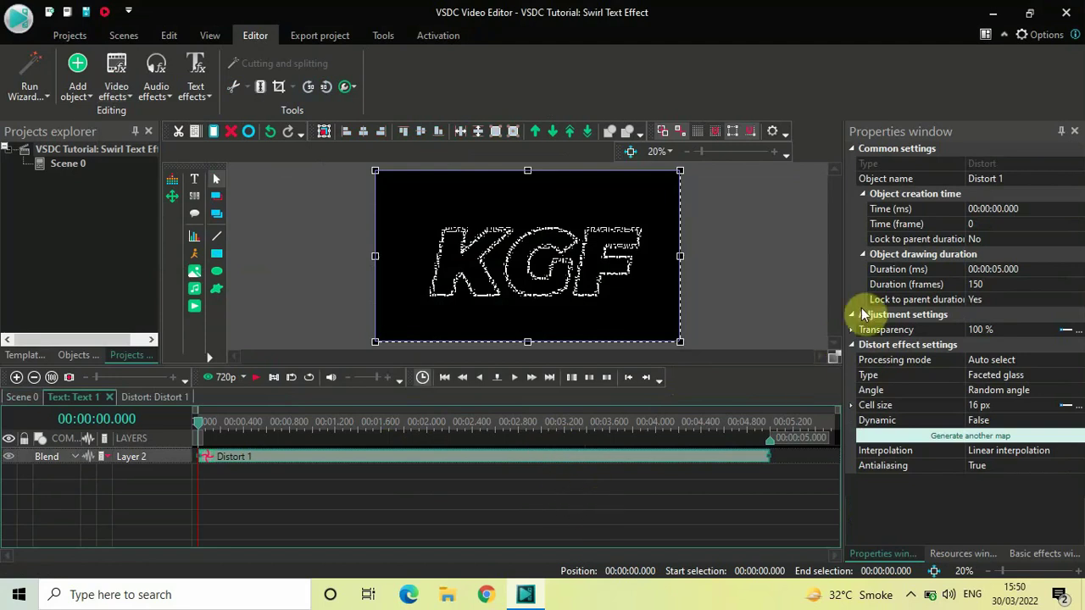
Step: Shorten the Distort 1 effect to 00:00:01.000 (30 frames)
left_click(899, 268)
left_click(1042, 269)
key("BackSpace")
key("BackSpace")
key("BackSpace")
key("BackSpace")
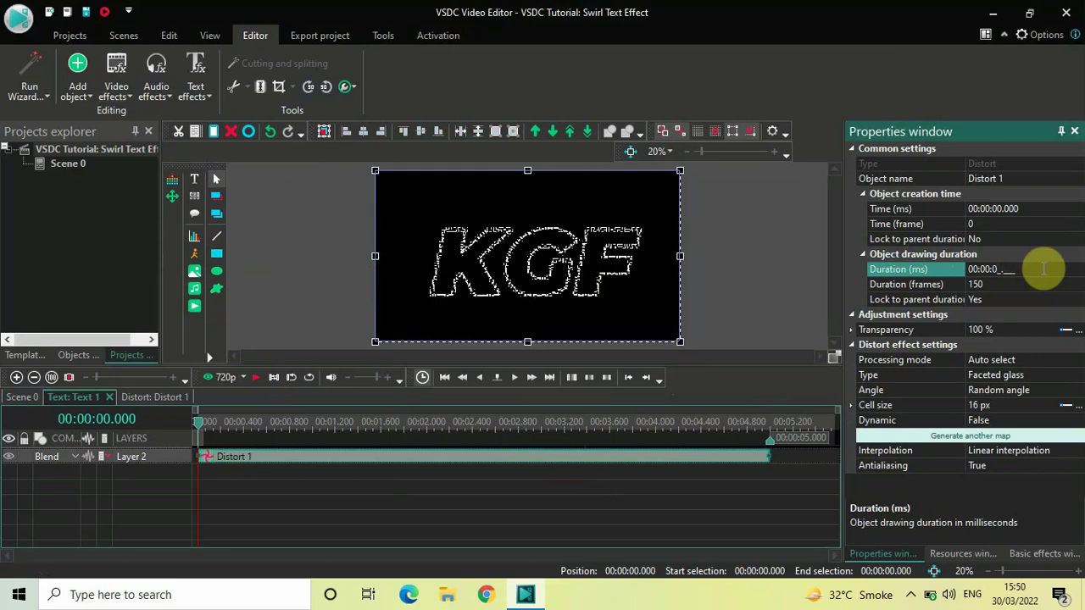
type("1000")
key("Return")
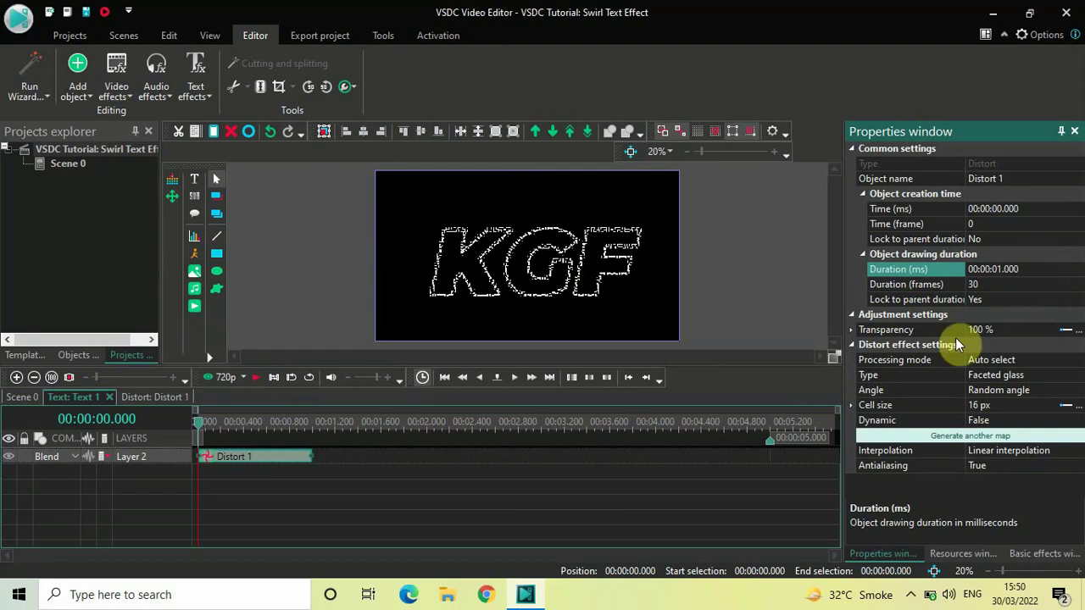
left_click(913, 347)
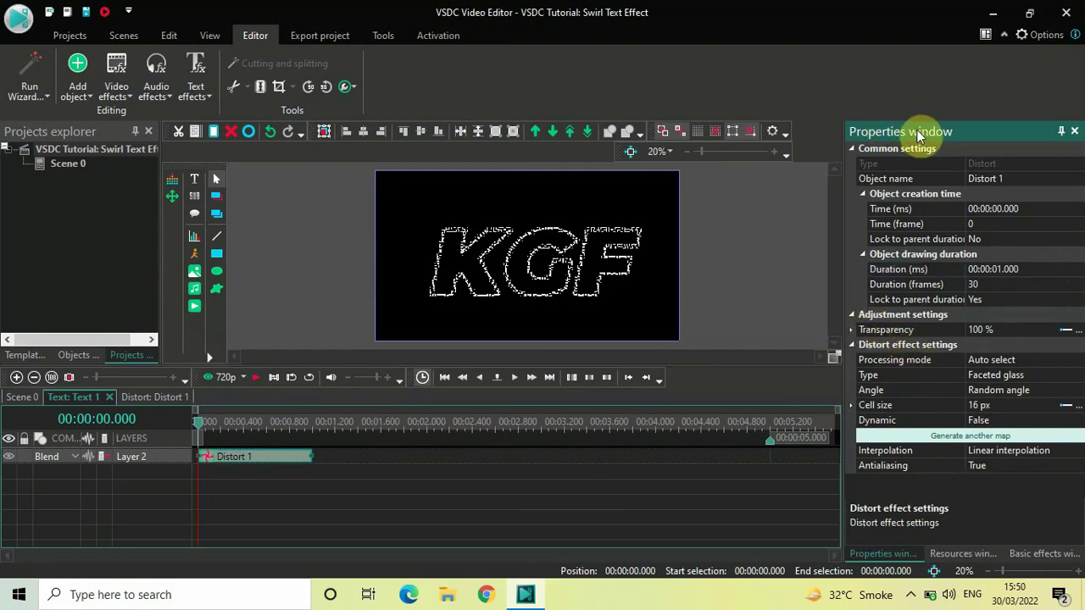
left_click(882, 375)
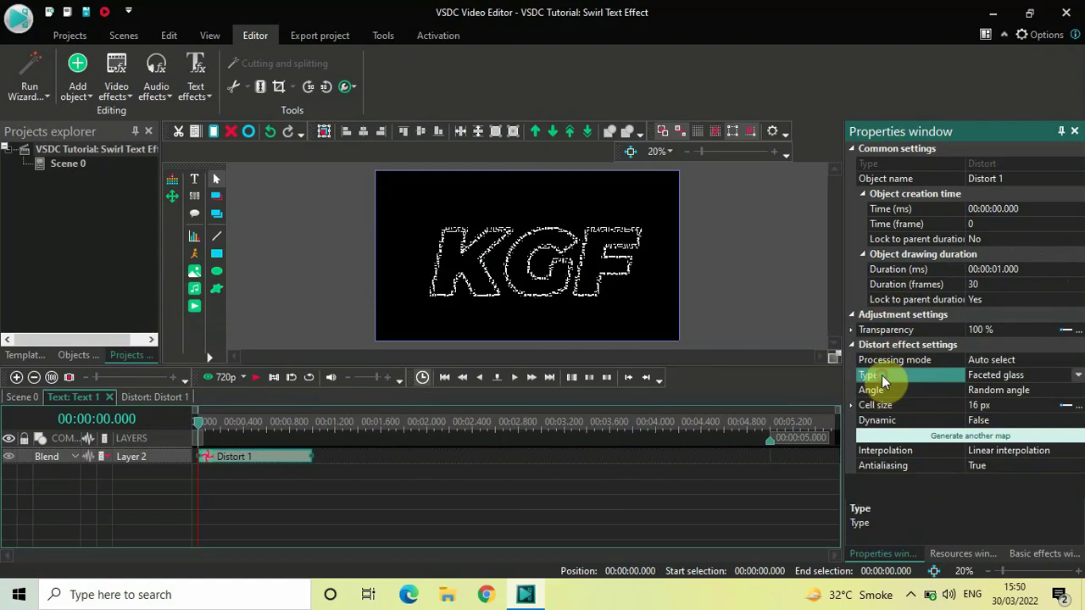
Step: Switch Distort 1 to Swirl with an angle delta of 90;0 °
left_click(1076, 376)
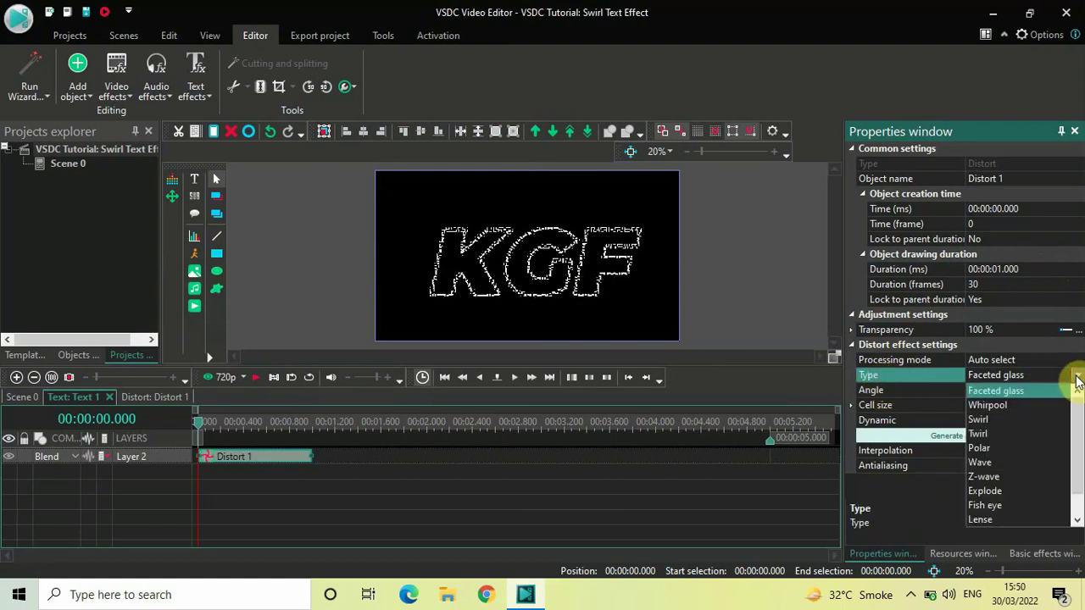
left_click(983, 418)
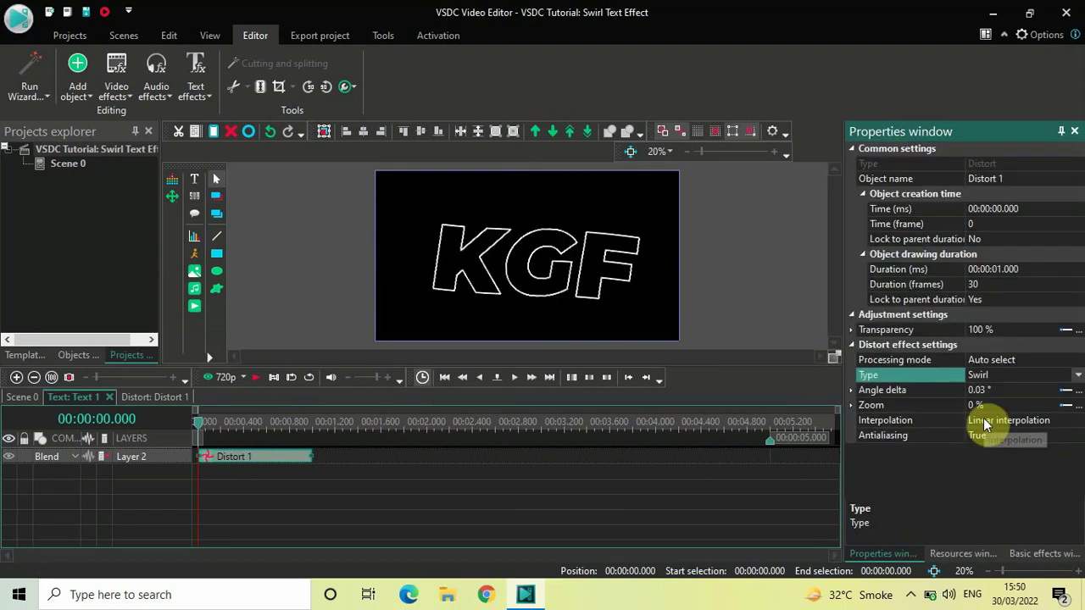
left_click(902, 391)
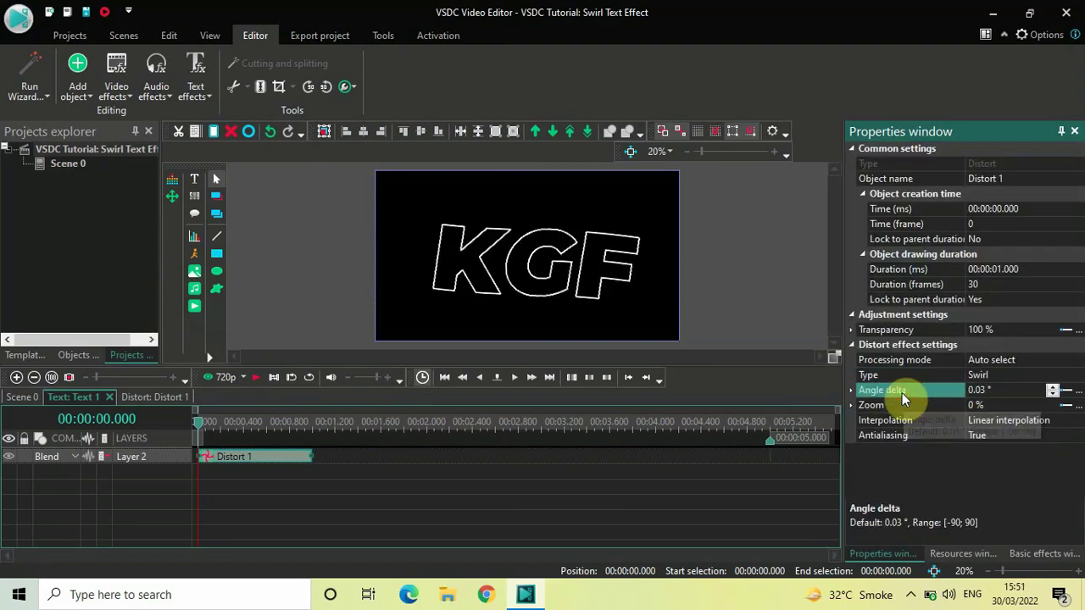
left_click(1005, 389)
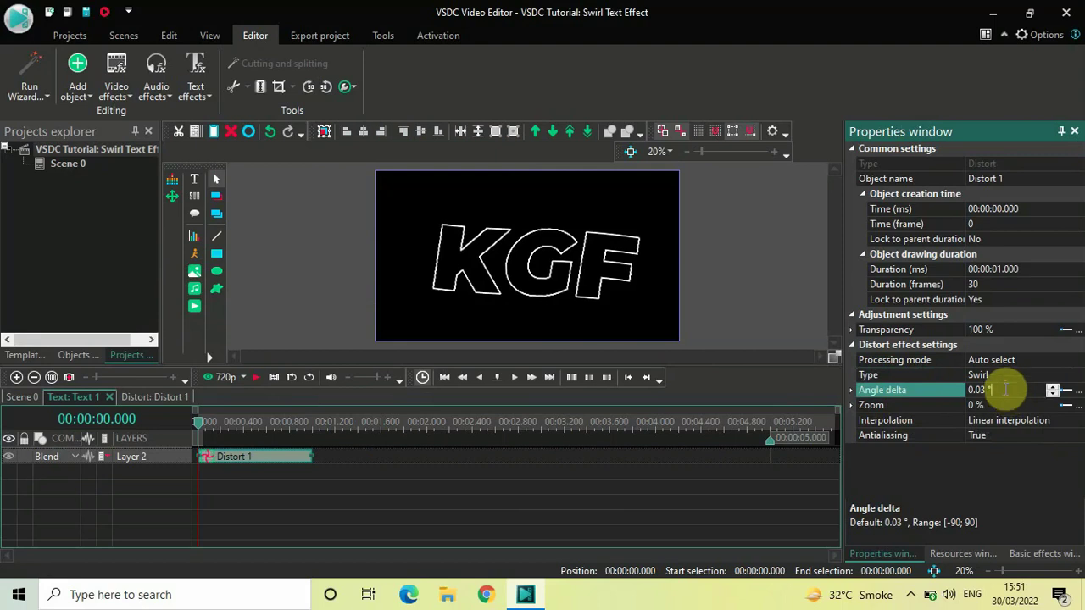
key("ctrl+a")
key("BackSpace")
type("90.0")
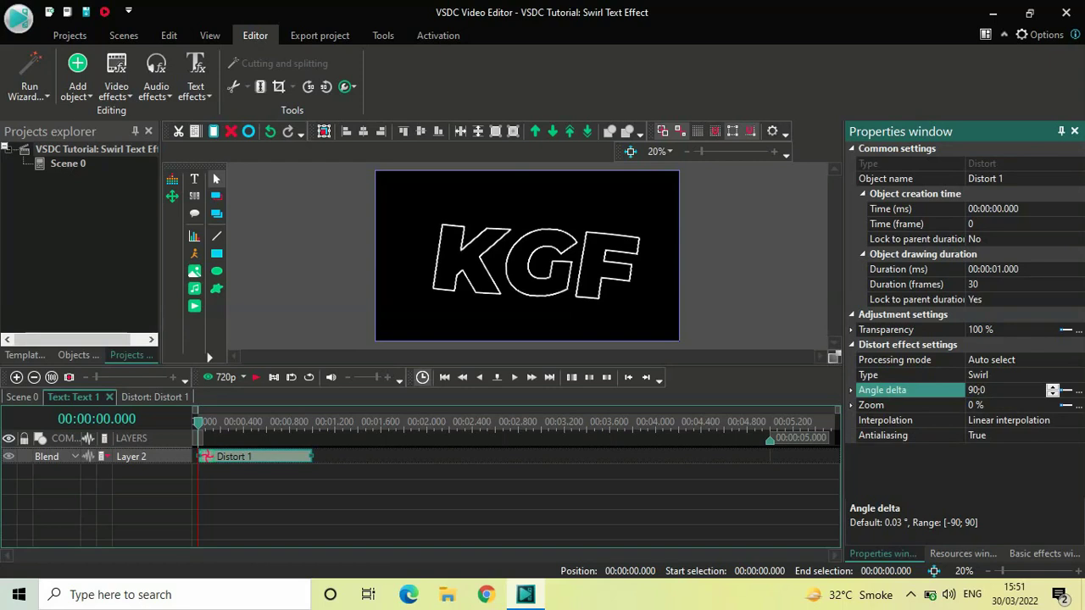
key("Return")
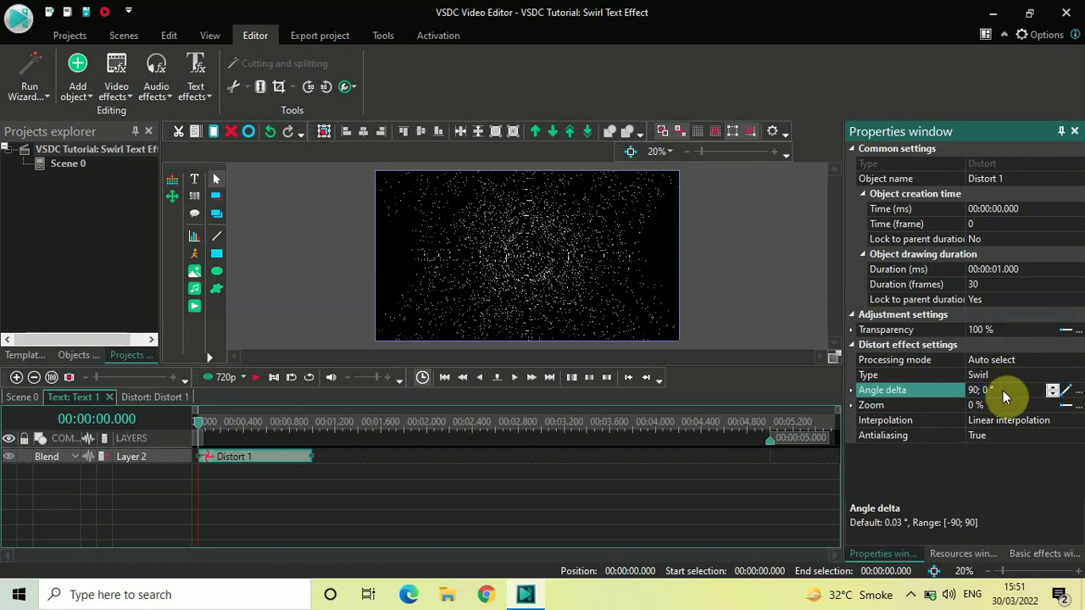
Step: Set the swirl zoom to 250 %
left_click(891, 407)
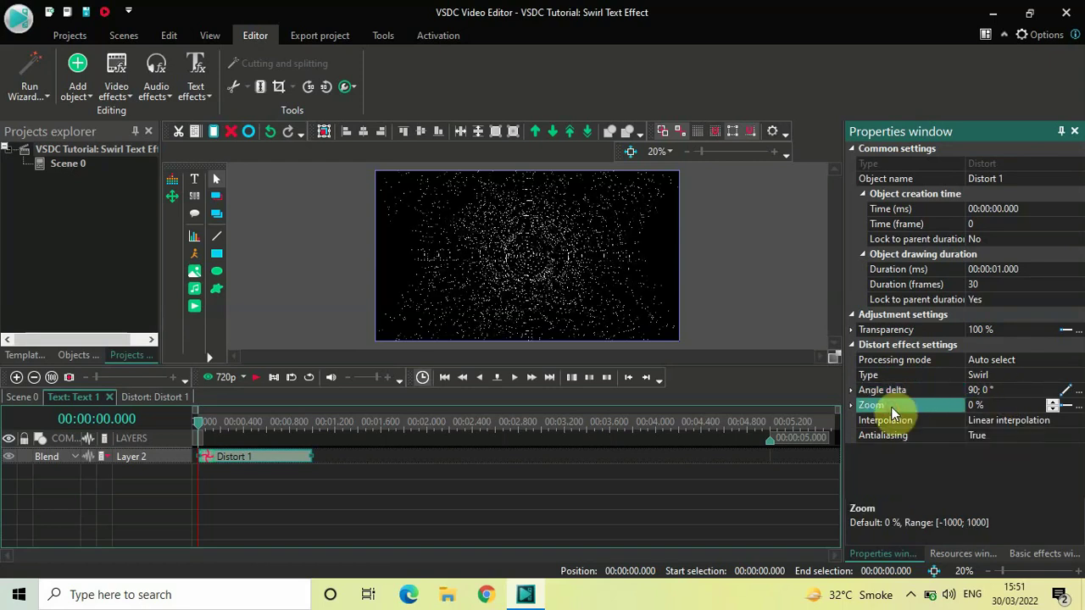
left_click(998, 407)
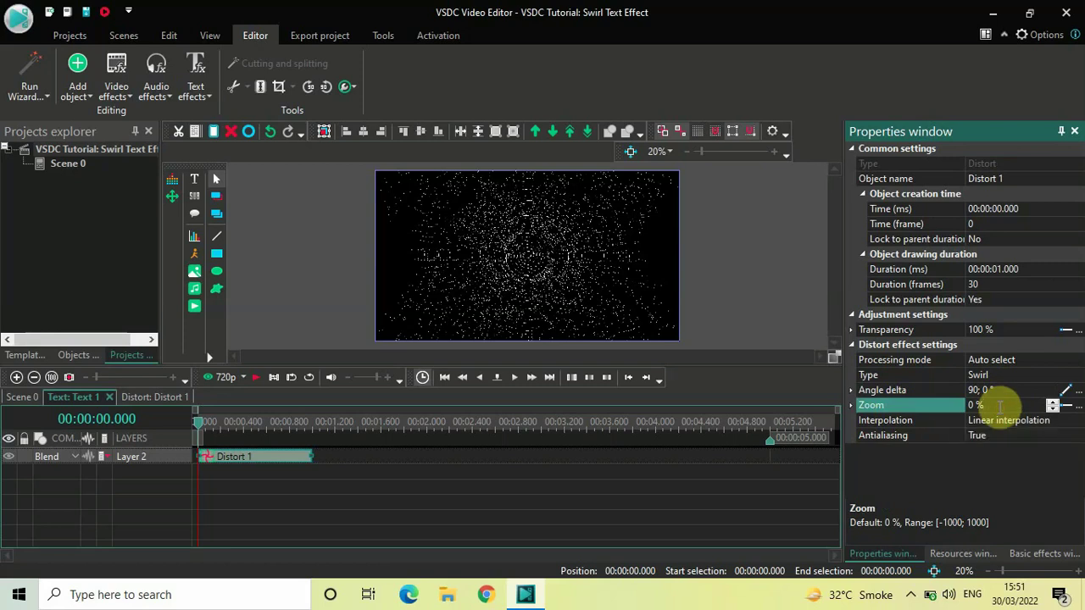
key("BackSpace")
key("BackSpace")
key("BackSpace")
type("250")
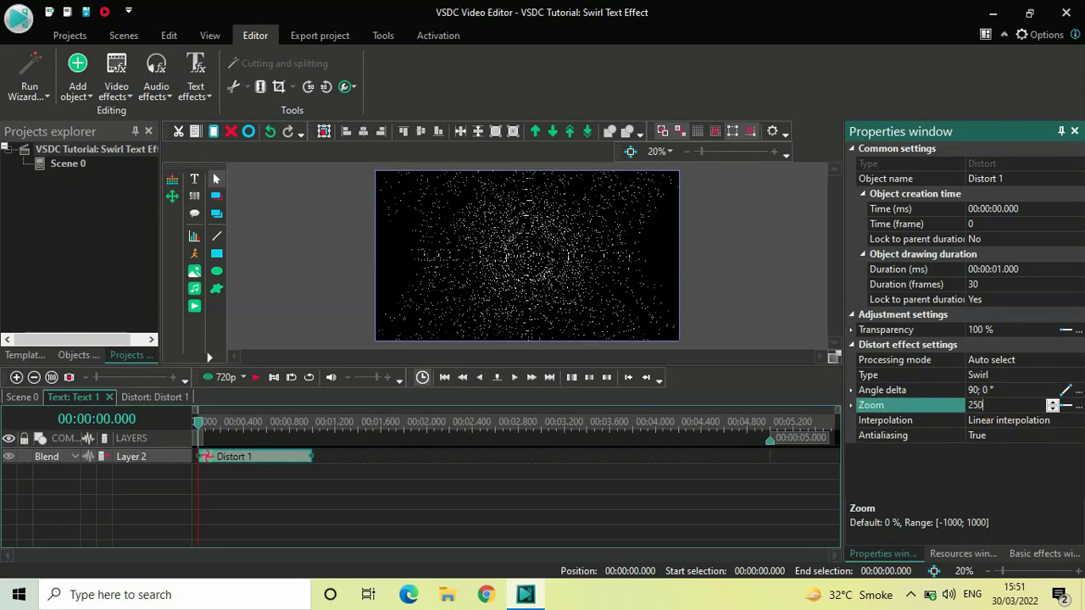
key("Return")
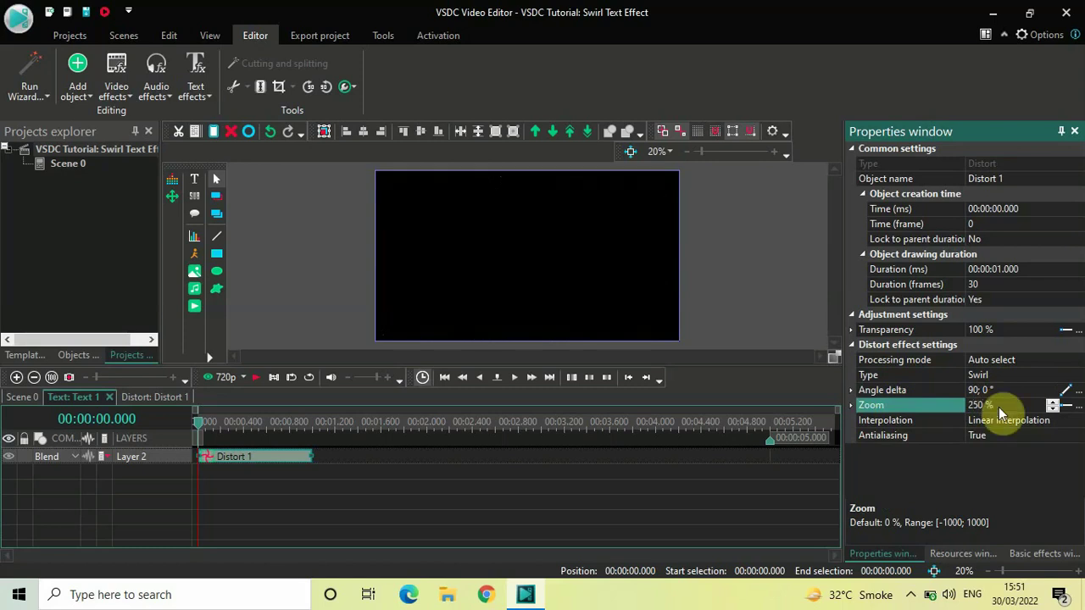
Step: Preview the swirl intro to 00:00:02.166, then reselect Distort 1
left_click(583, 473)
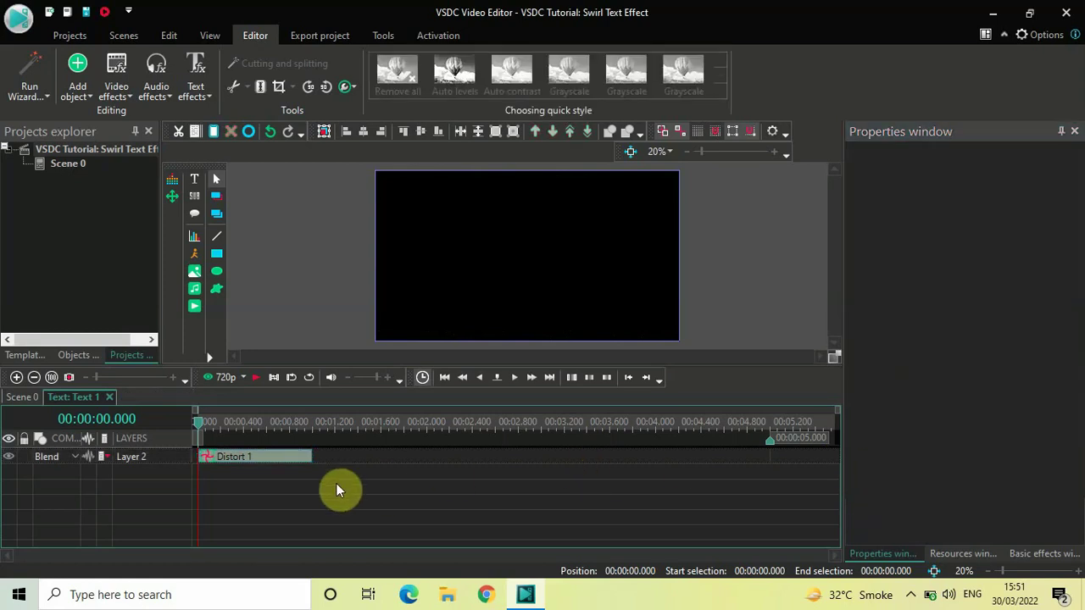
key("space")
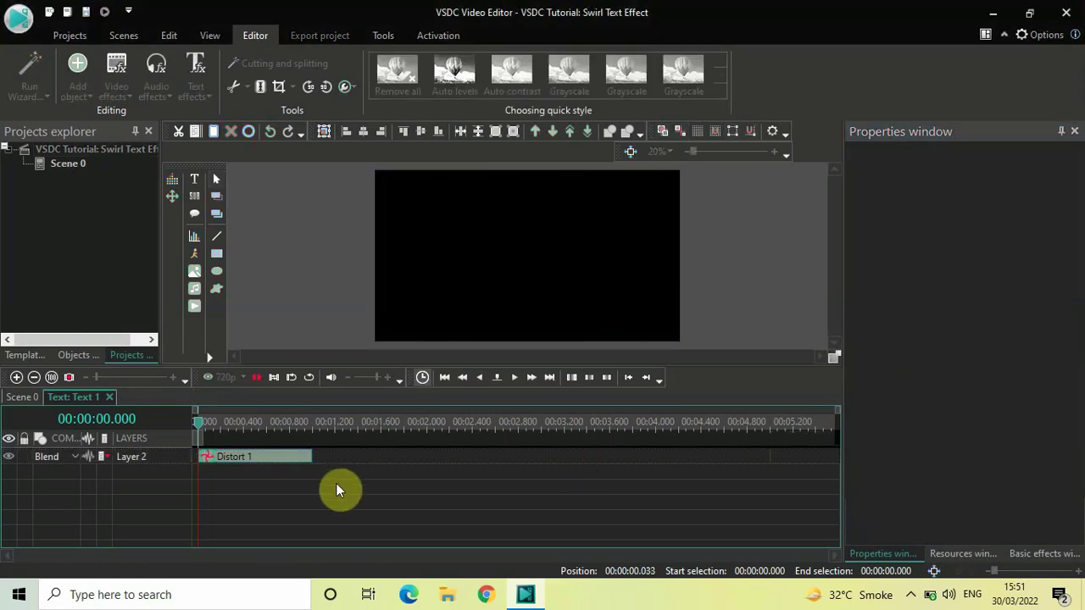
key("space")
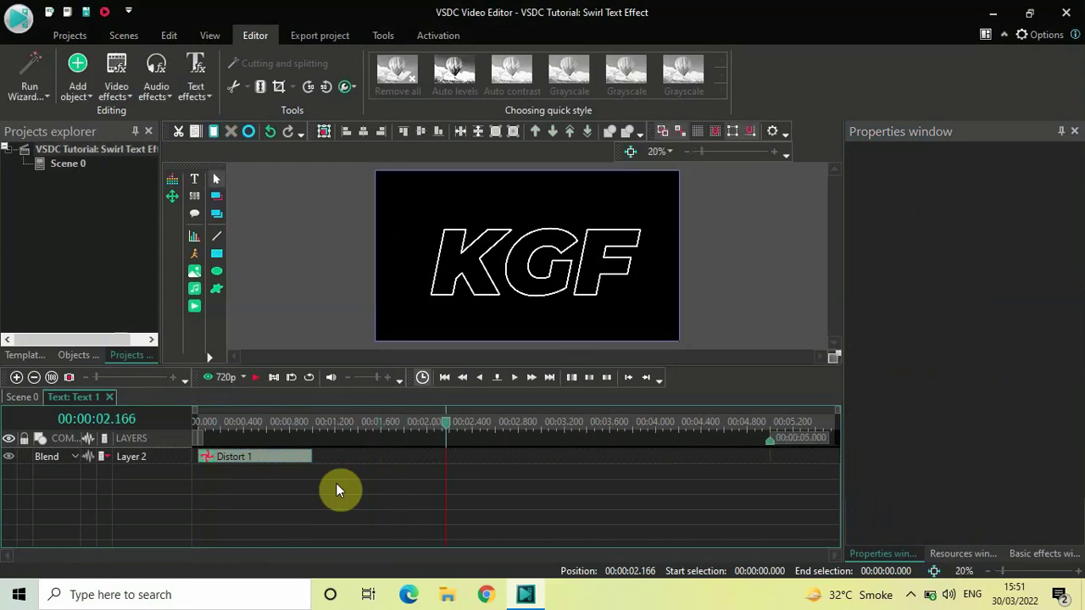
double_click(258, 459)
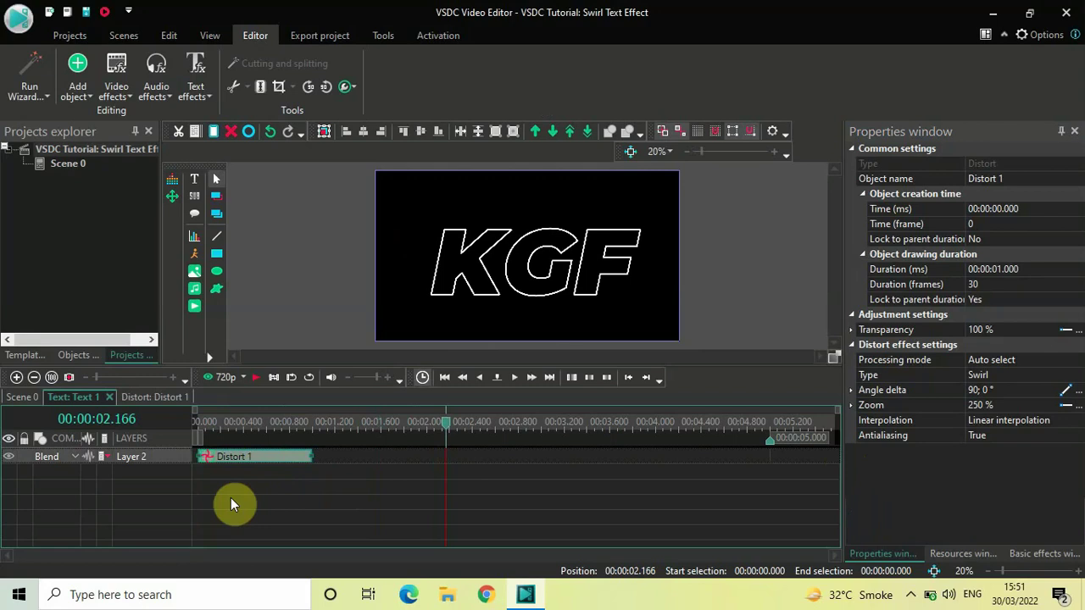
Step: Paste a Distort 2 copy and move it to start at 4 seconds, ending the clip
key("ctrl+v")
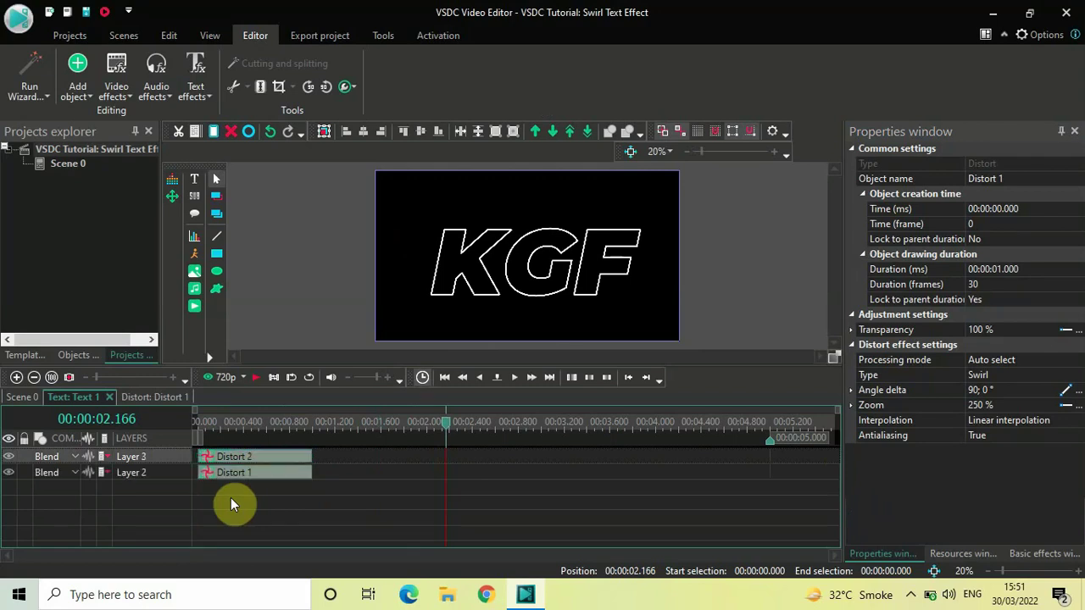
left_click(237, 459)
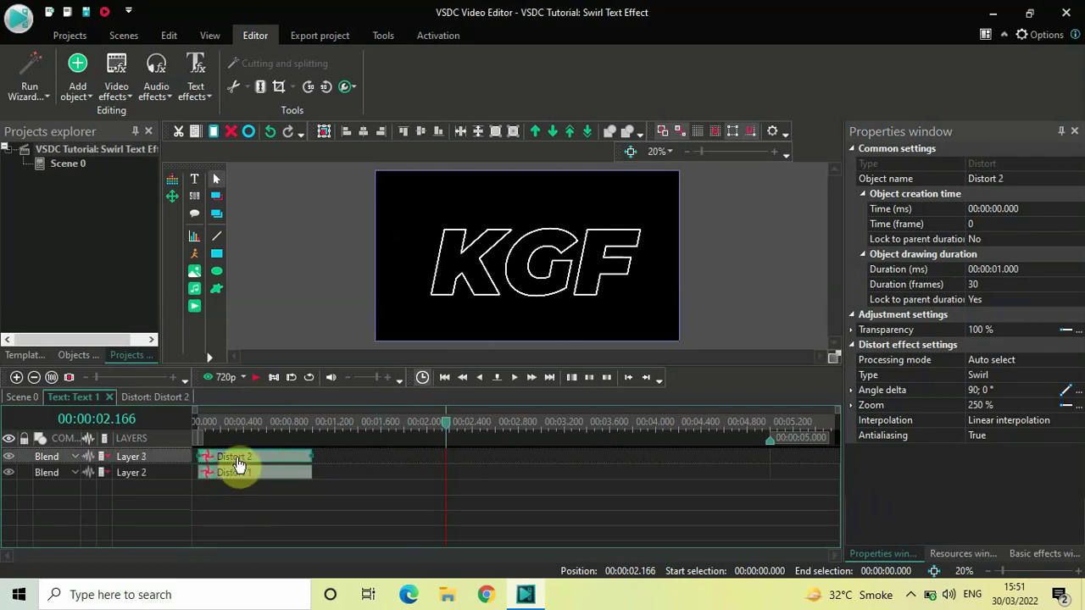
left_click_drag(237, 462, 697, 475)
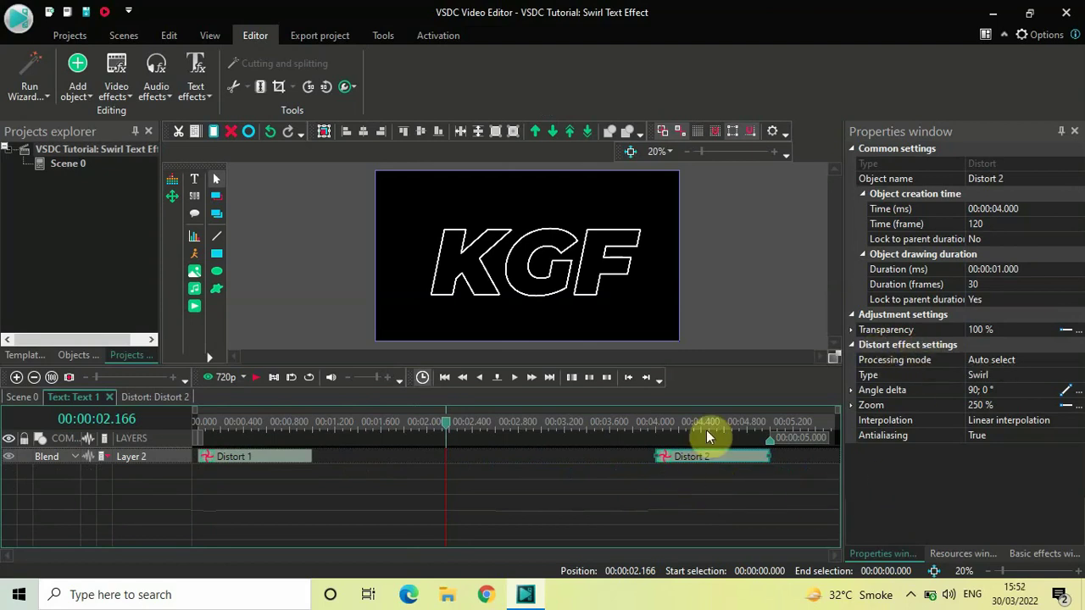
Step: Set Distort 2's swirl angle delta to 0;90 to reverse it, keeping zoom at 250 %
left_click(896, 375)
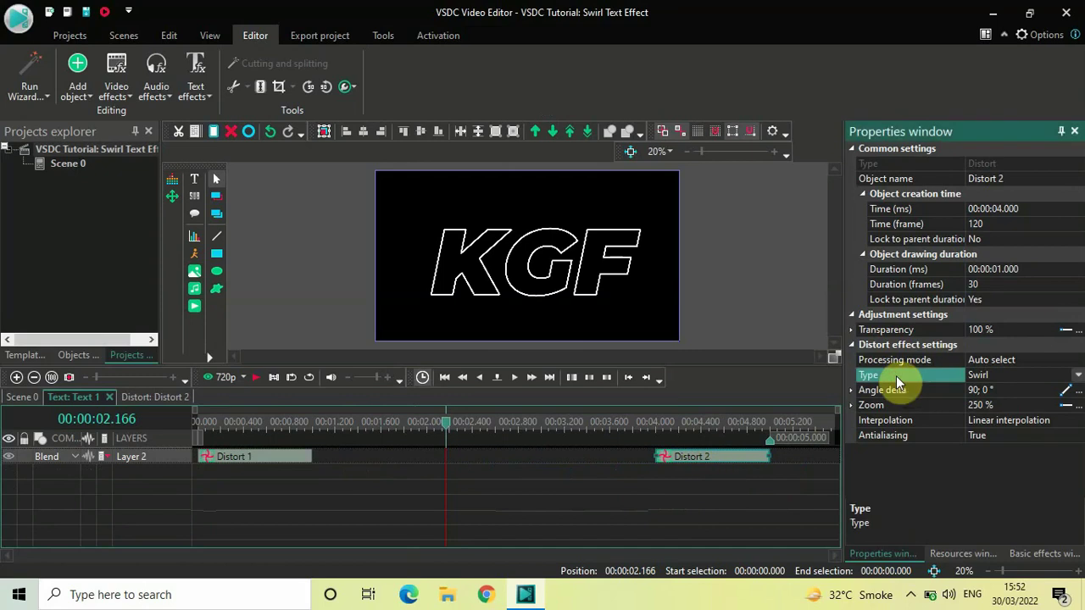
left_click(884, 386)
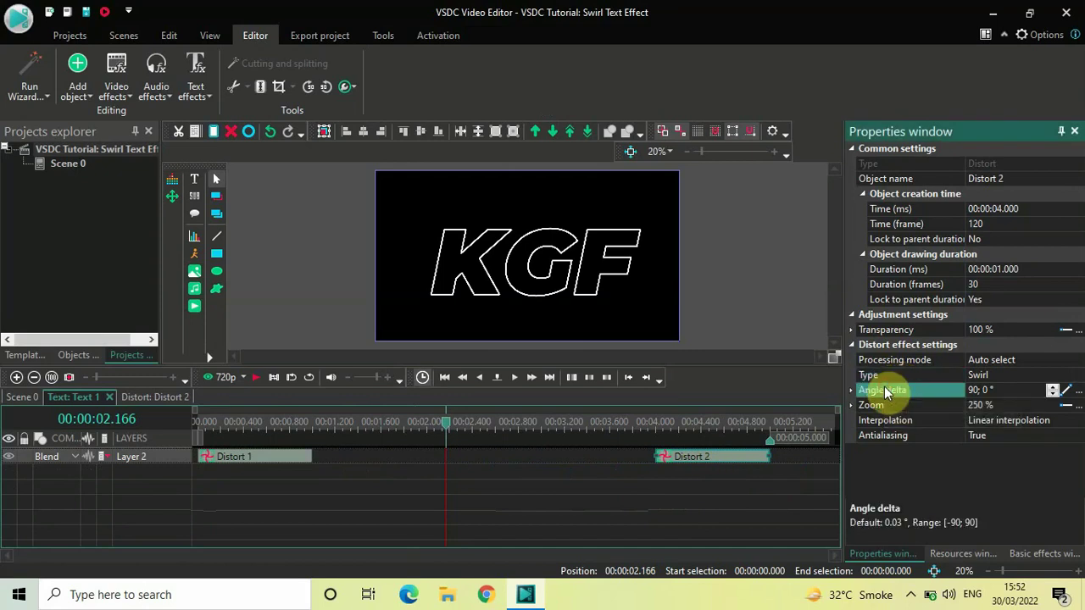
left_click(1015, 390)
key("BackSpace")
type("0;90")
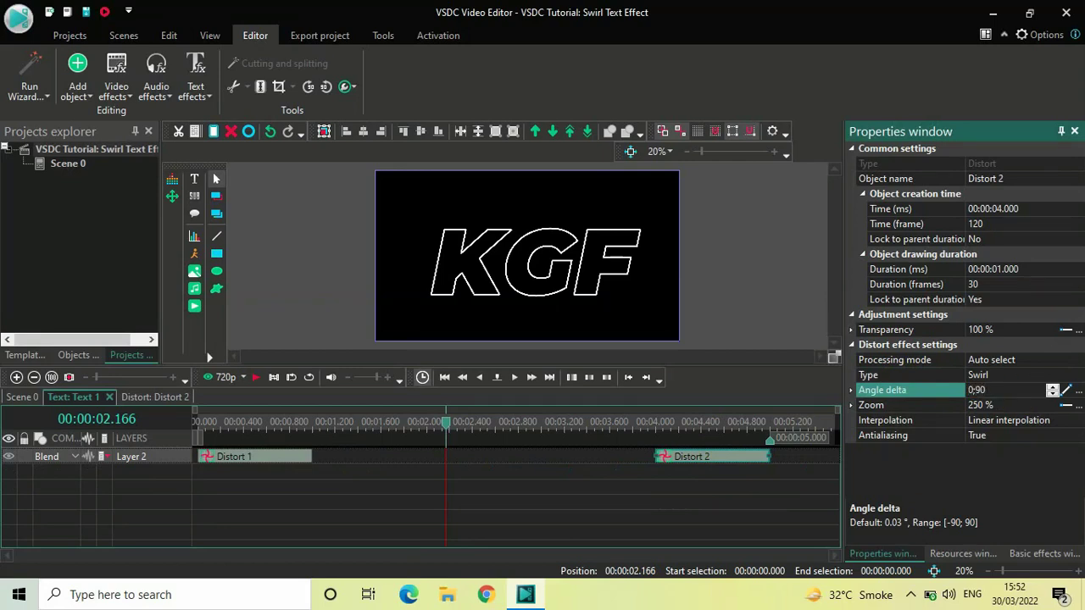
key("Return")
left_click(873, 406)
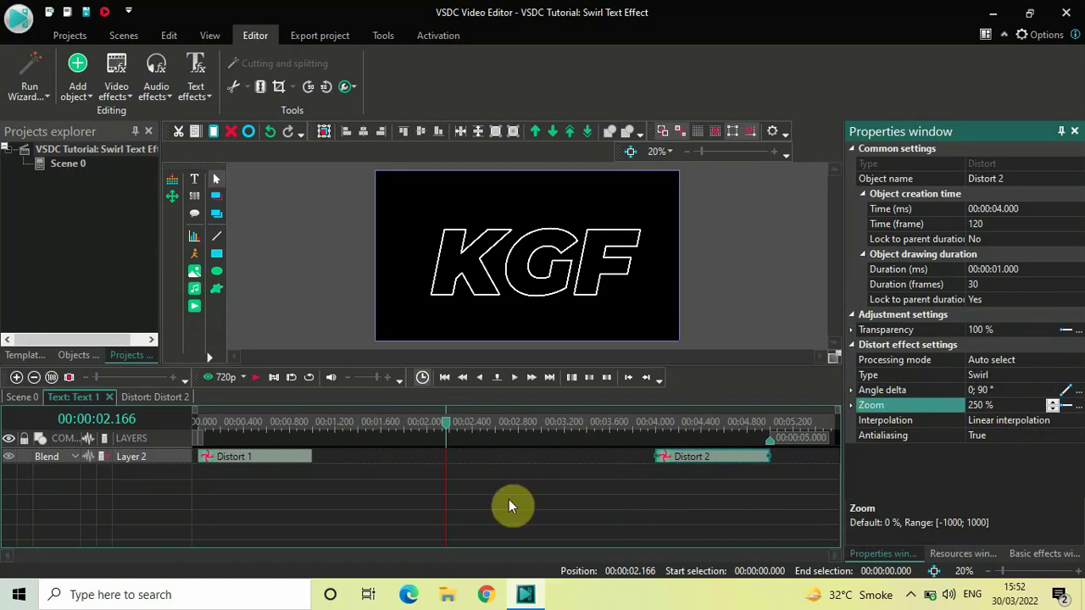
Step: Play the project from the start to preview both swirls, then set preview quality to 360p
left_click(198, 422)
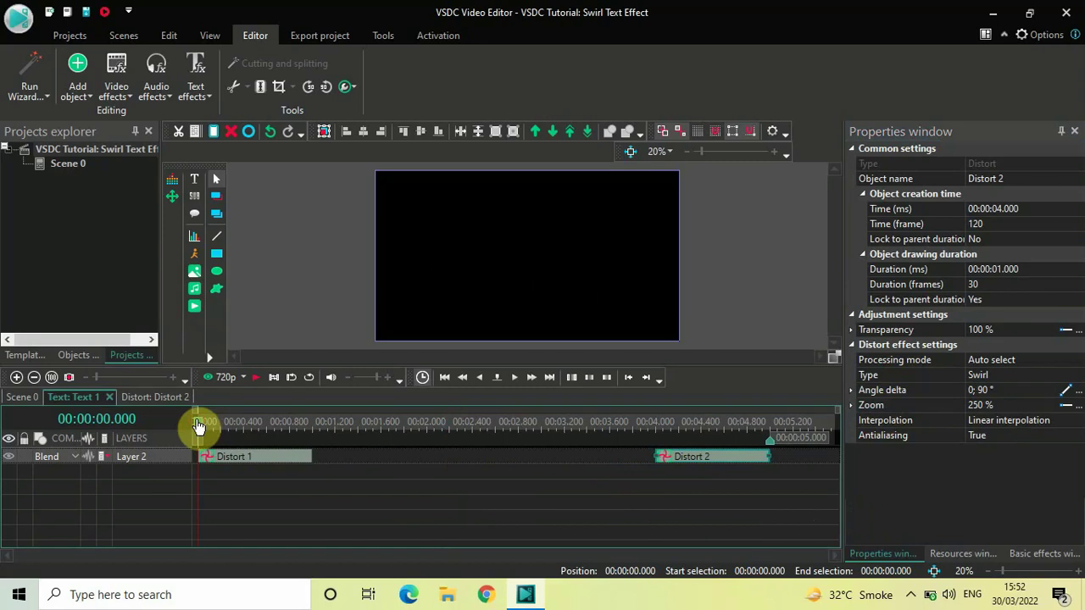
key("space")
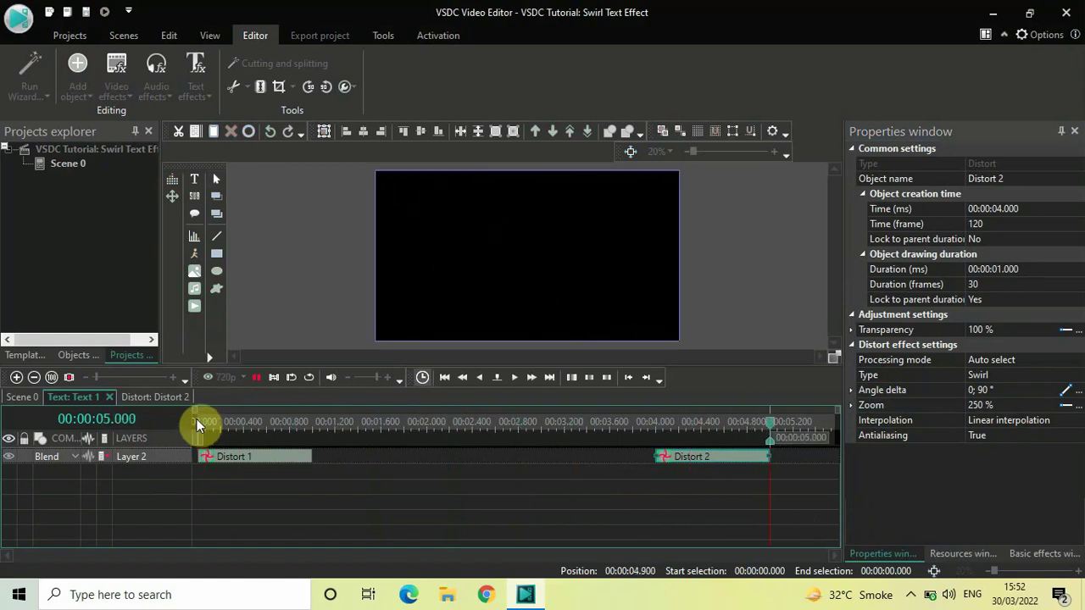
left_click(198, 423)
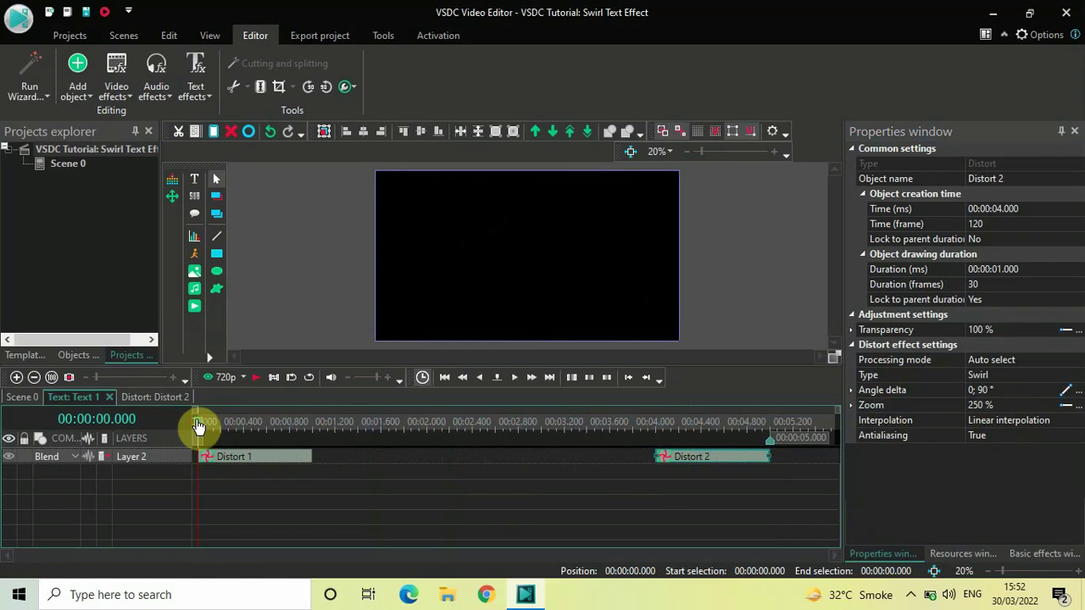
left_click(241, 379)
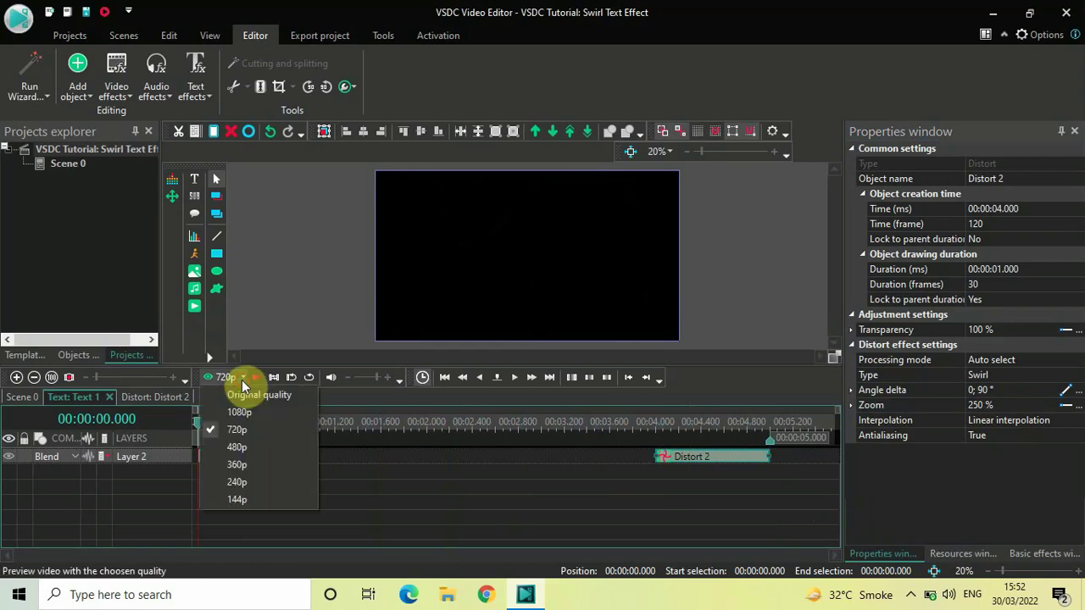
left_click(250, 463)
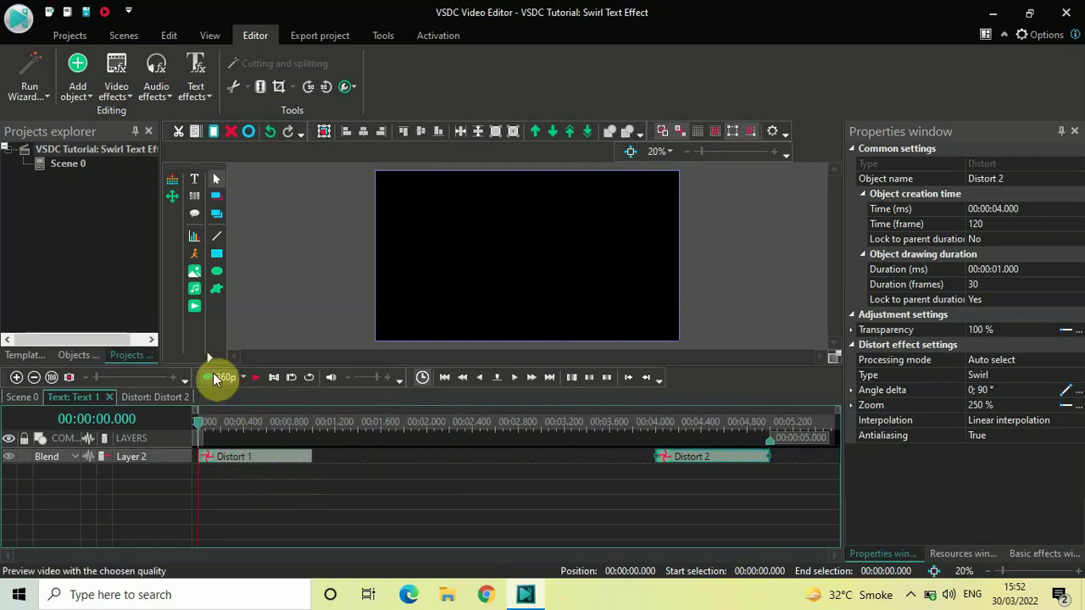